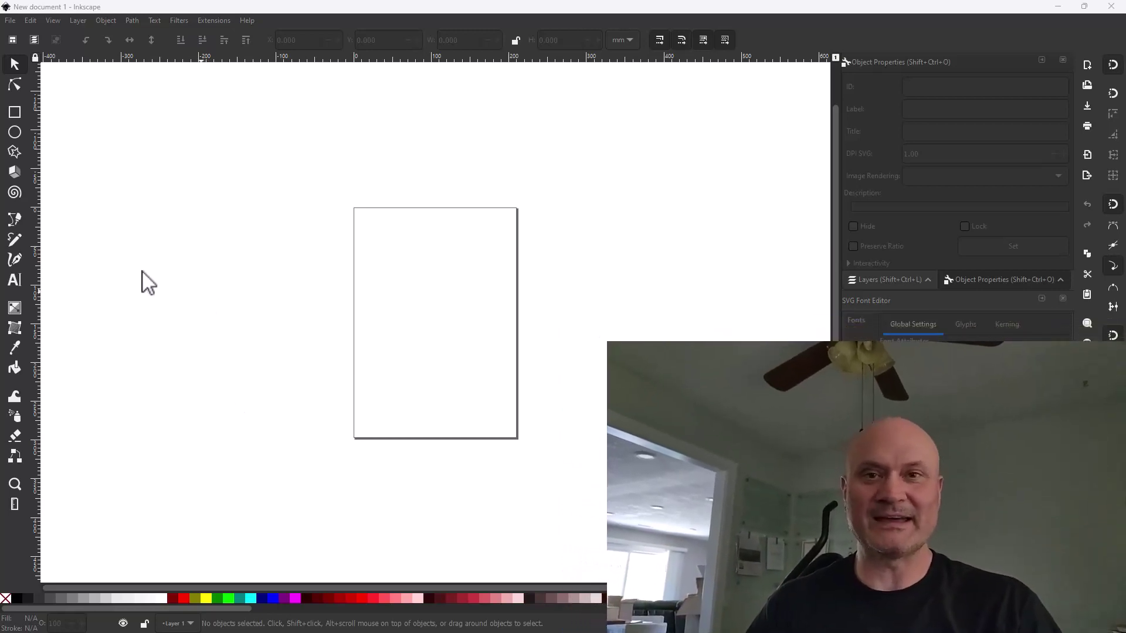
# Import RearPanel_Label.dxf through File > Import to reach its DXF Input options
pyautogui.click(10, 21)
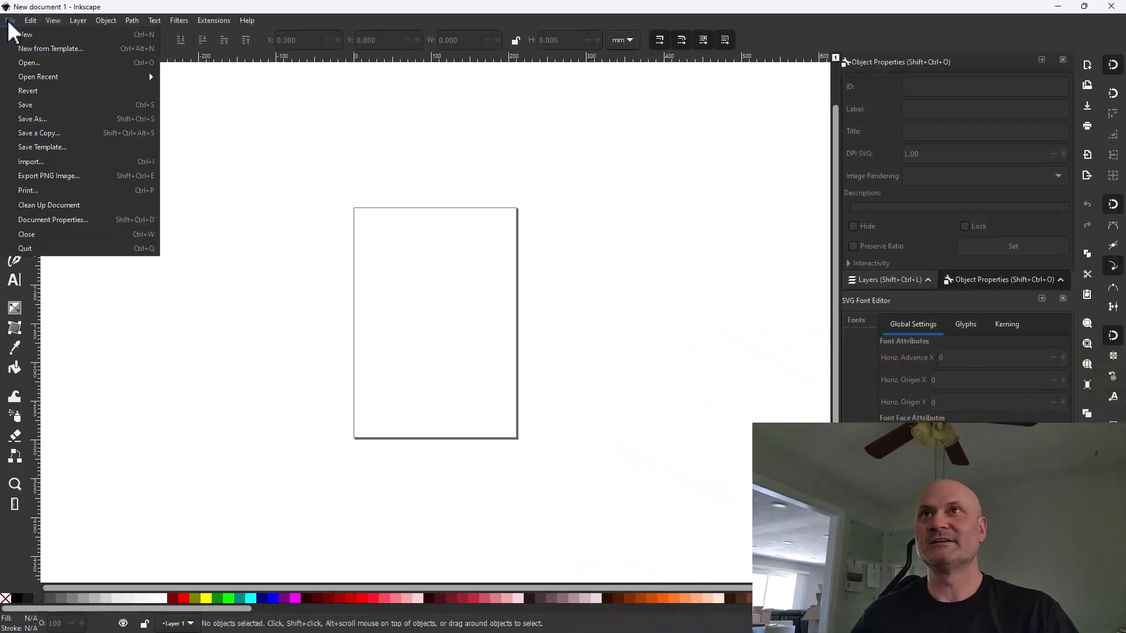
pyautogui.click(73, 163)
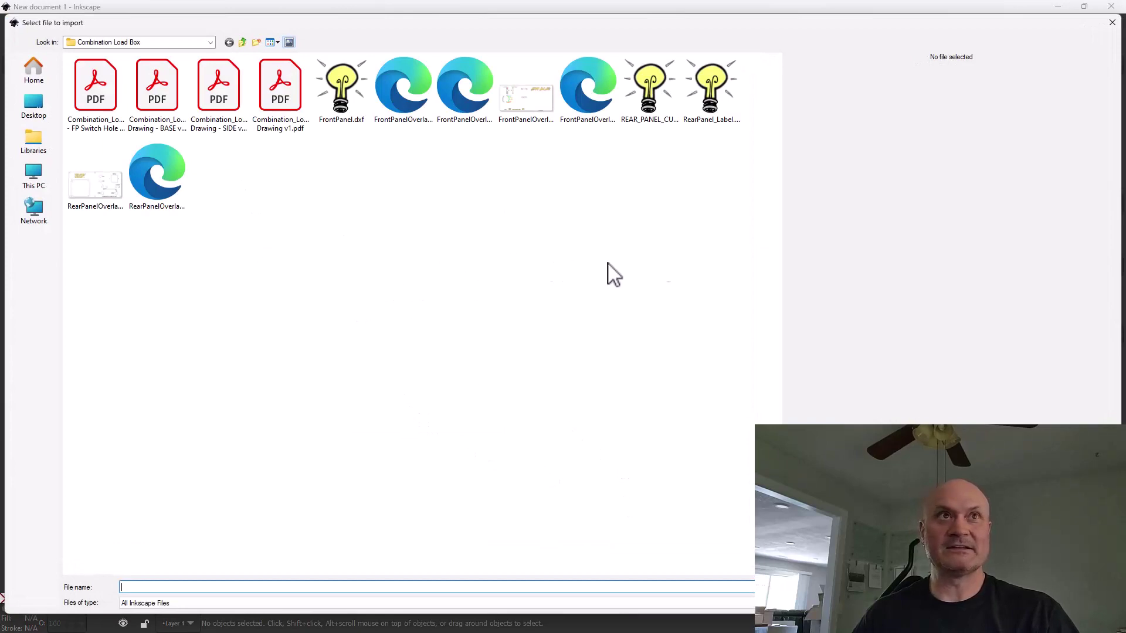
pyautogui.click(706, 128)
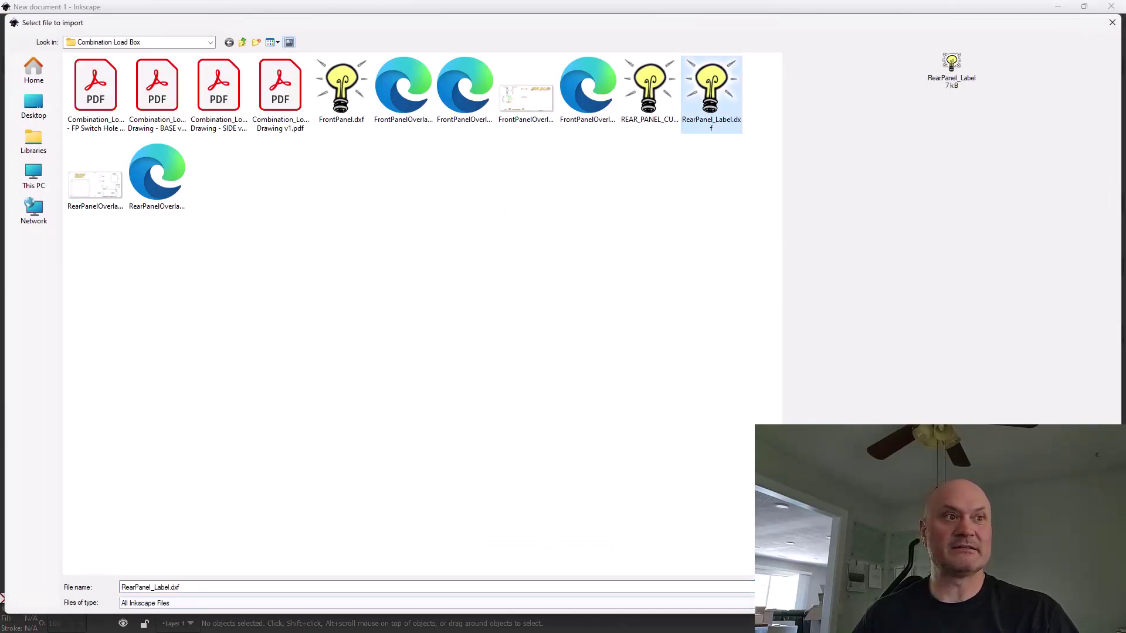
pyautogui.press('Return')
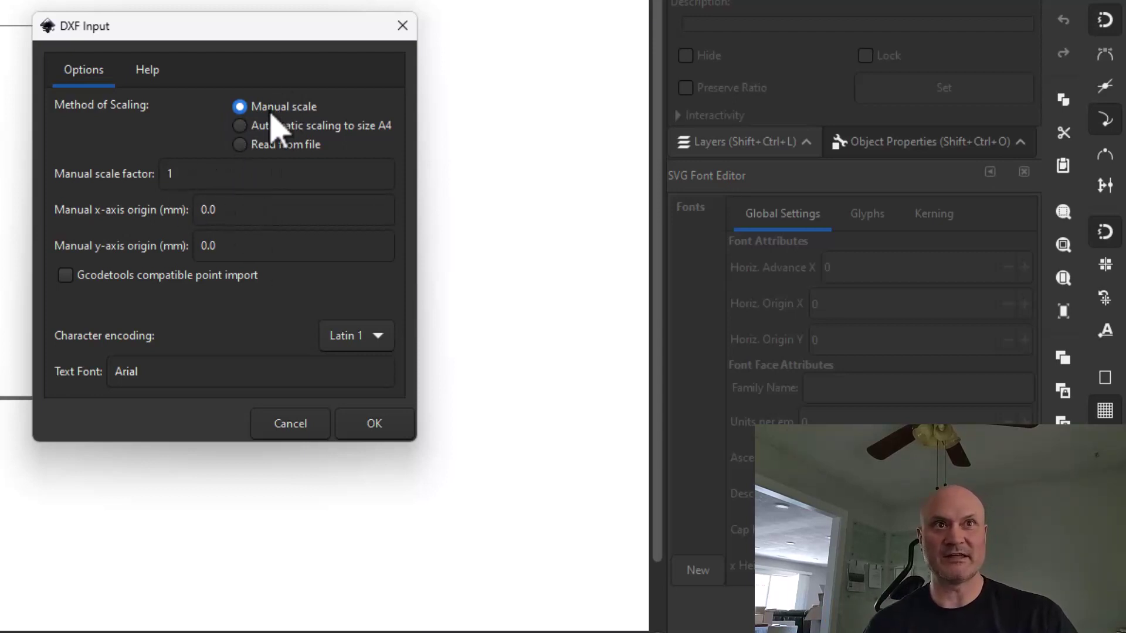
# Accept the DXF options and import the drawing as editable objects at 600 DPI
pyautogui.click(358, 431)
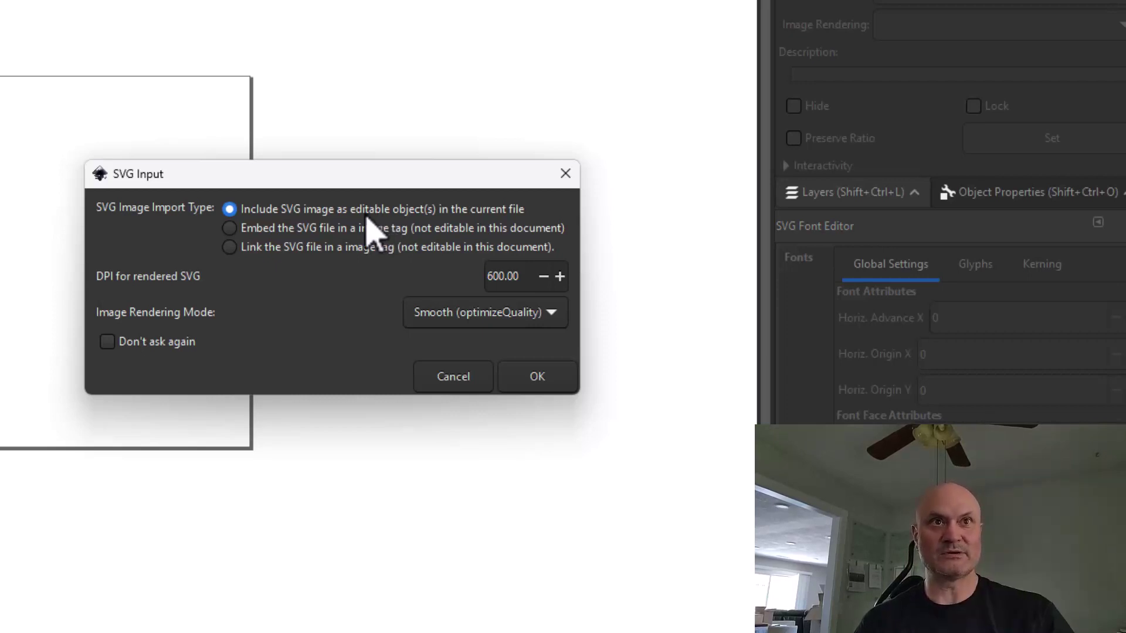
pyautogui.moveTo(502, 276); pyautogui.dragTo(460, 276)
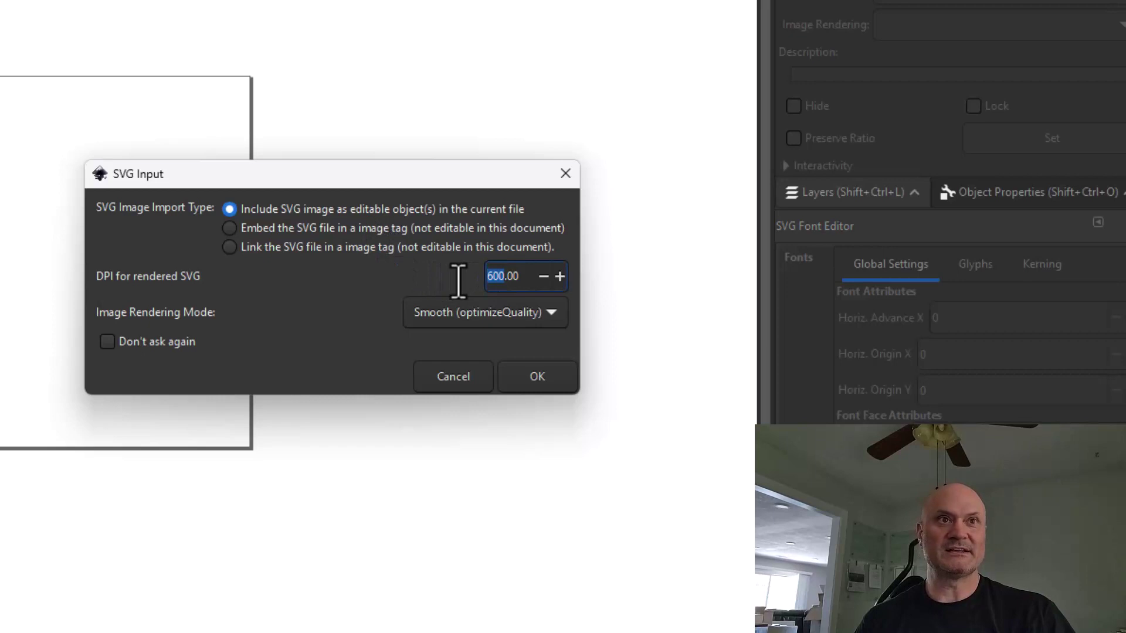
pyautogui.click(541, 378)
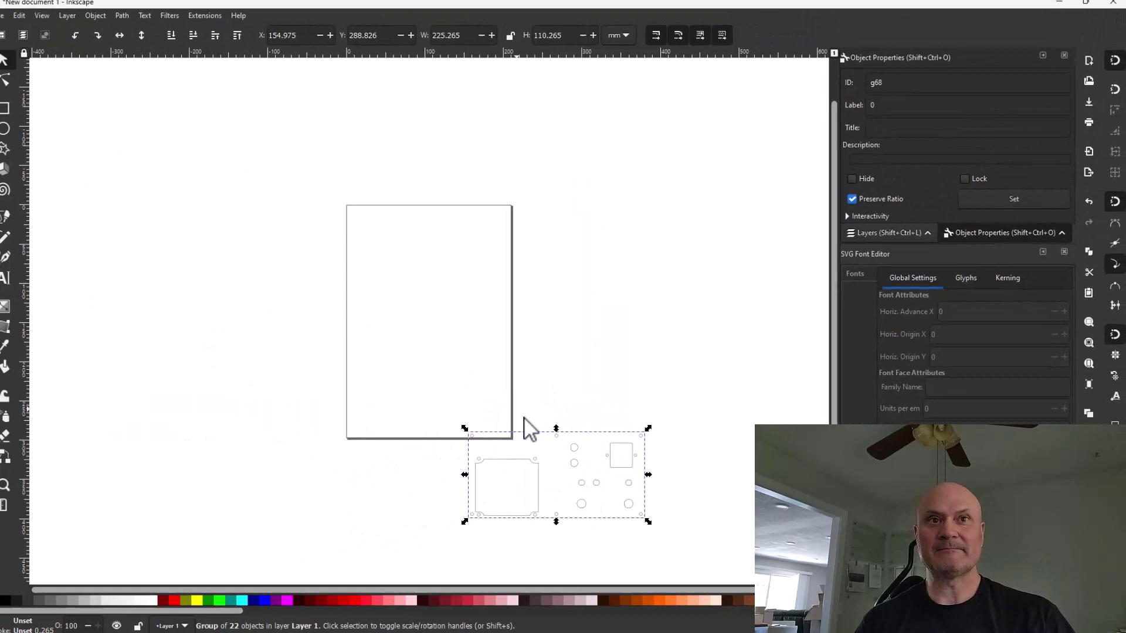
# Drag the imported 22-object panel group onto the upper part of the page
pyautogui.moveTo(552, 440); pyautogui.dragTo(435, 218)
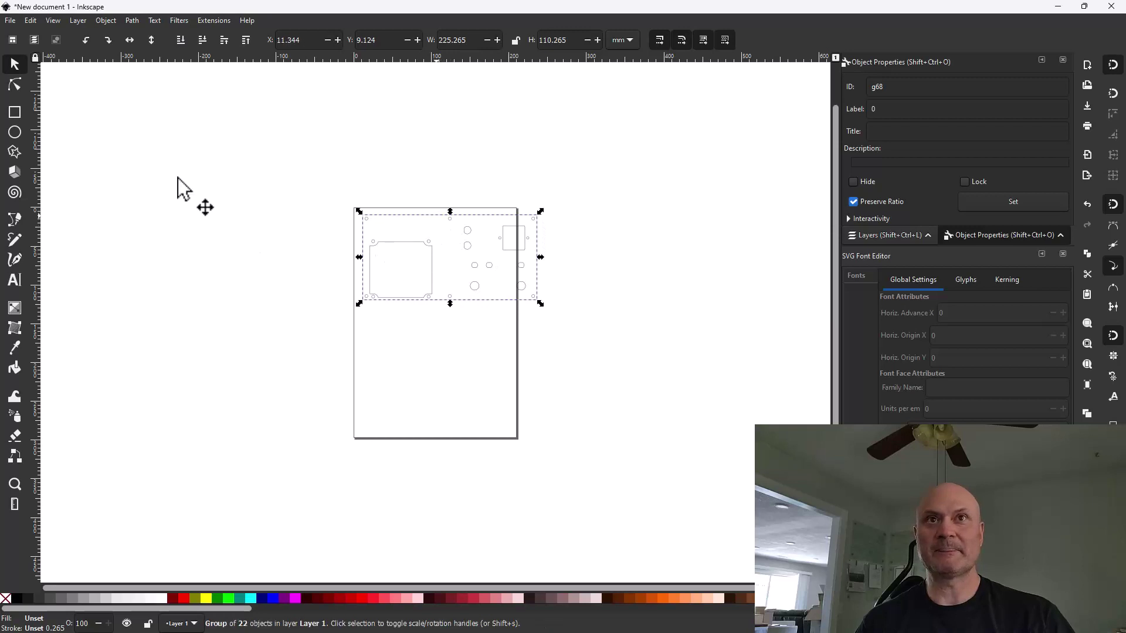
pyautogui.click(10, 20)
pyautogui.moveTo(31, 14)
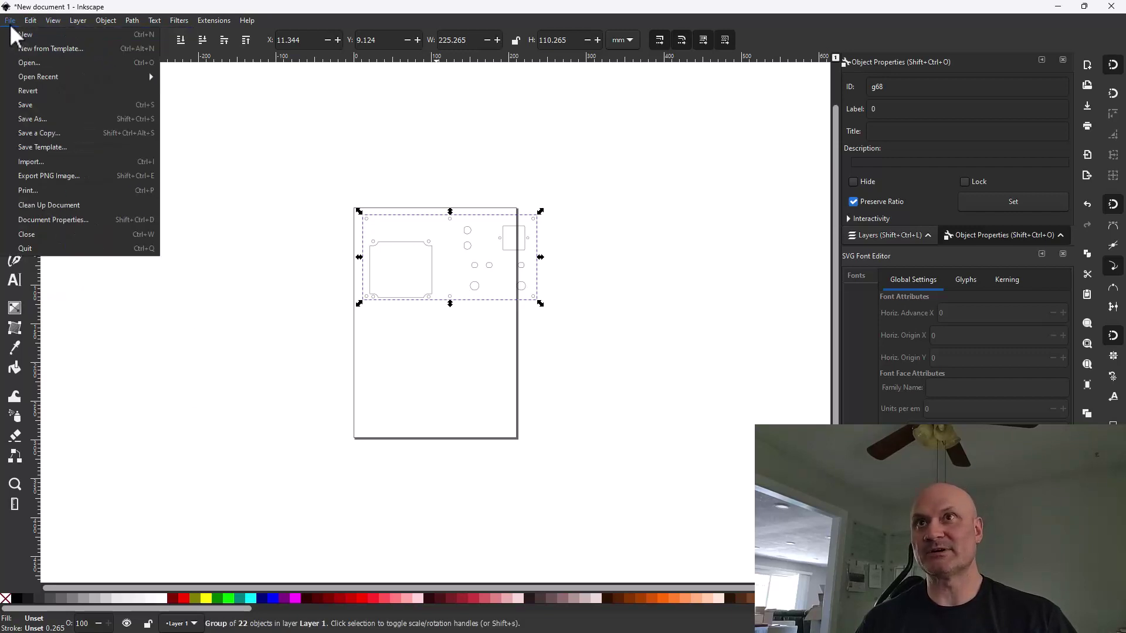
# Make the page US Letter landscape (11 × 8.5 in) and centre the panel outline on it
pyautogui.click(73, 221)
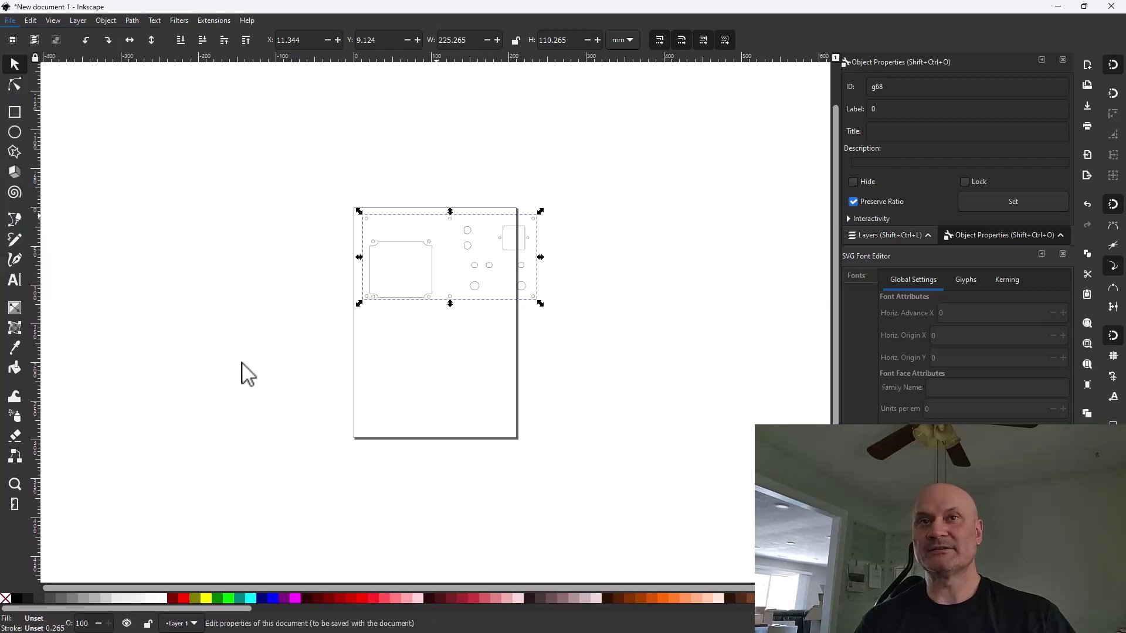
pyautogui.moveTo(244, 315); pyautogui.dragTo(126, 80)
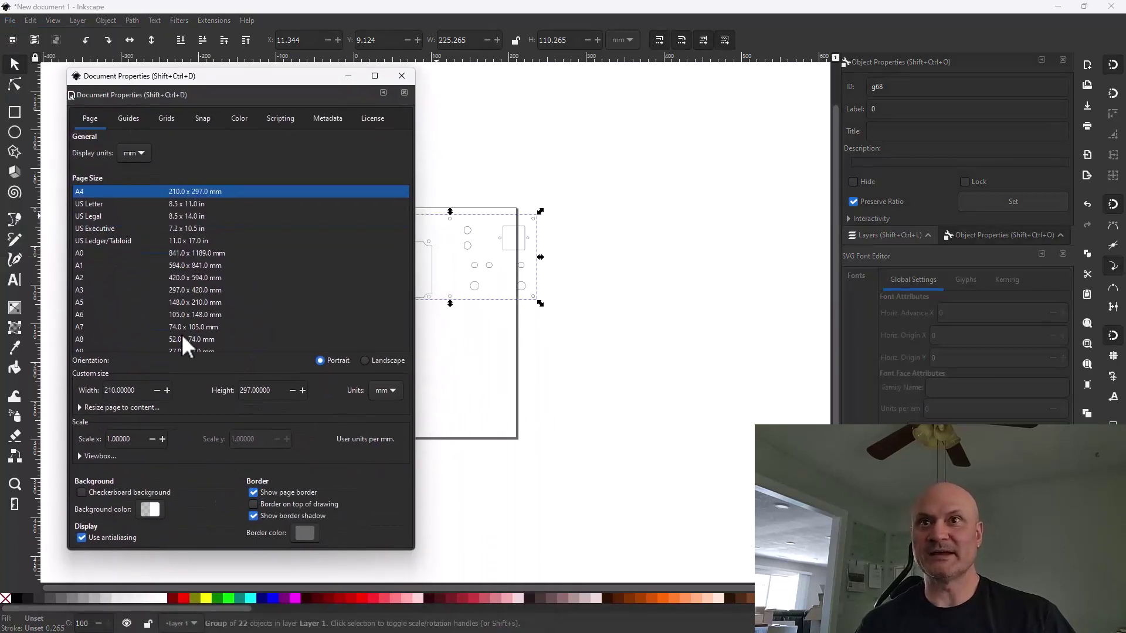
pyautogui.click(94, 204)
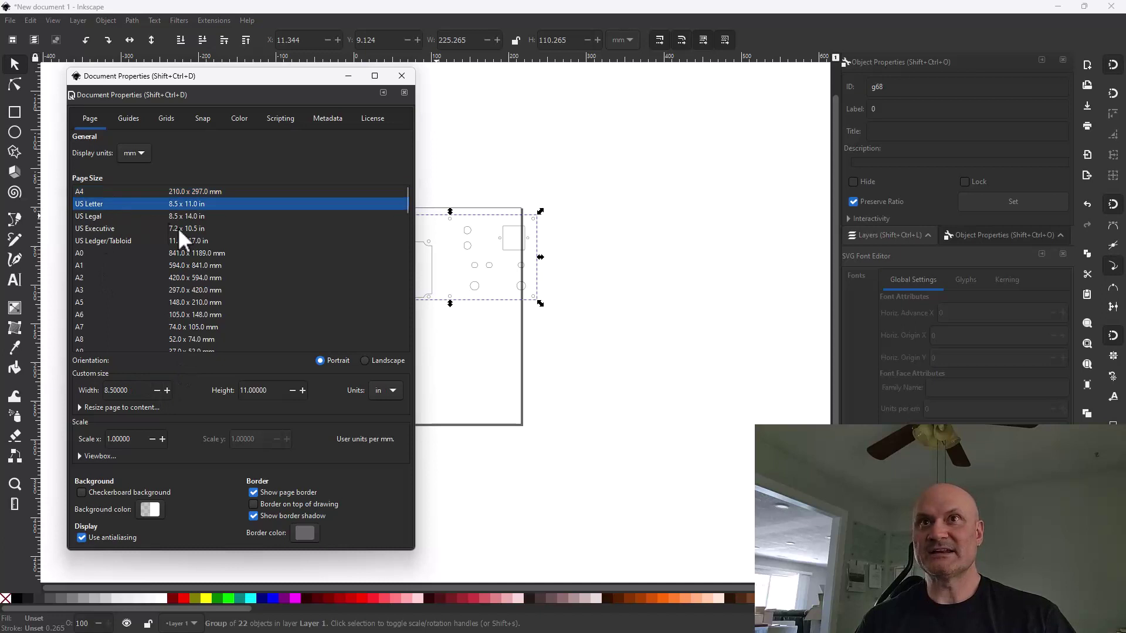
pyautogui.click(365, 360)
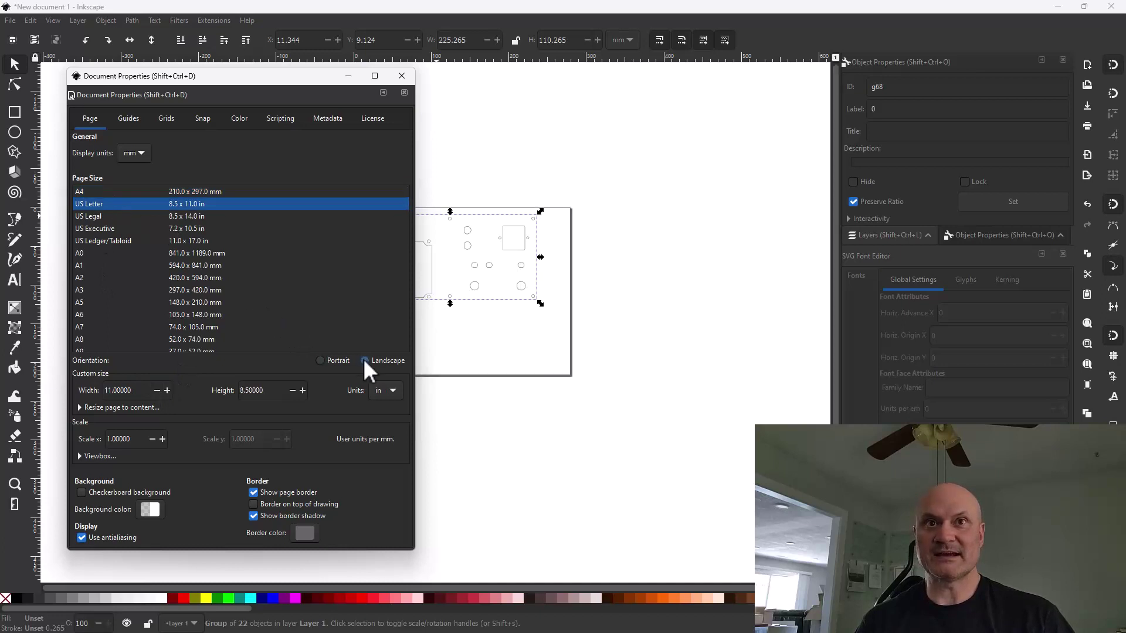
pyautogui.click(400, 77)
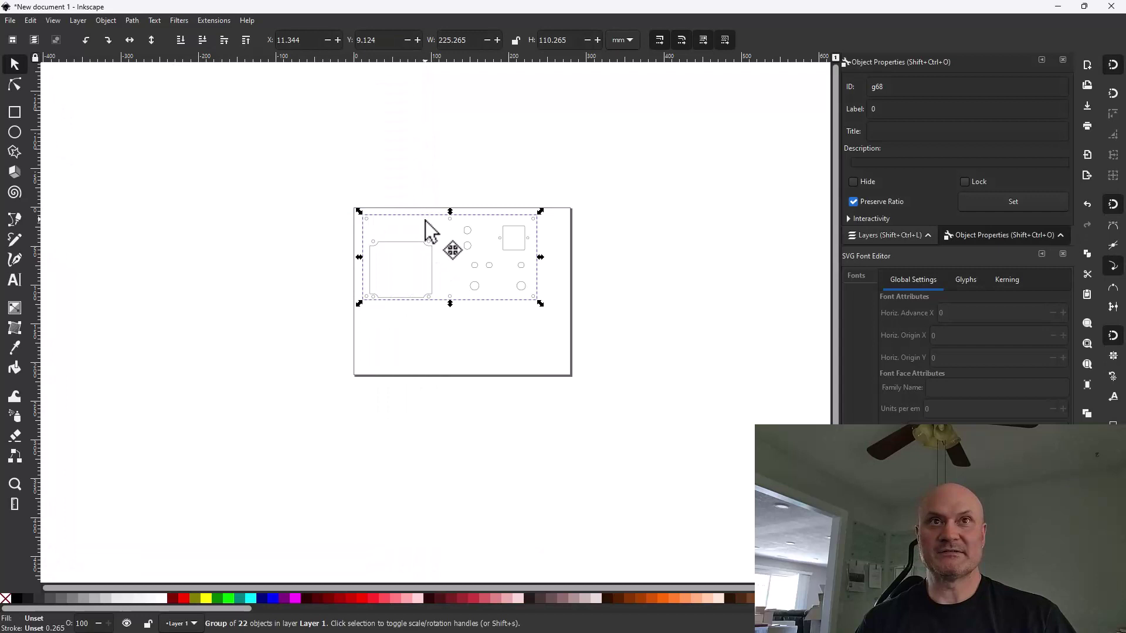
pyautogui.moveTo(425, 220); pyautogui.dragTo(439, 253)
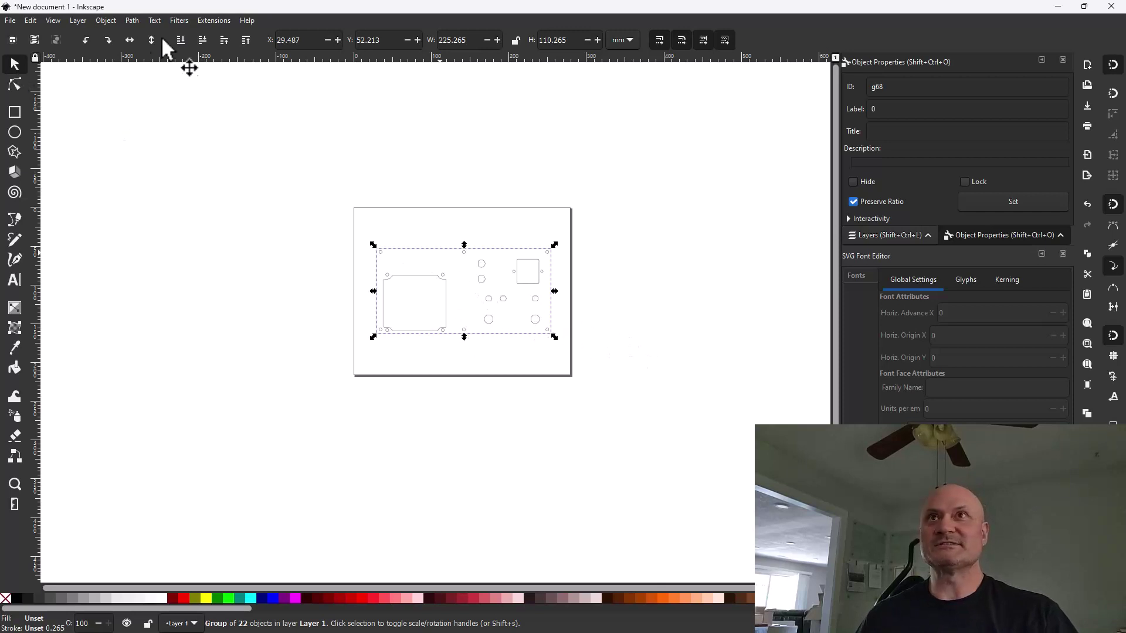
# Ungroup the panel outline into separate paths, zoom to inspect the holes, then deselect
pyautogui.click(101, 21)
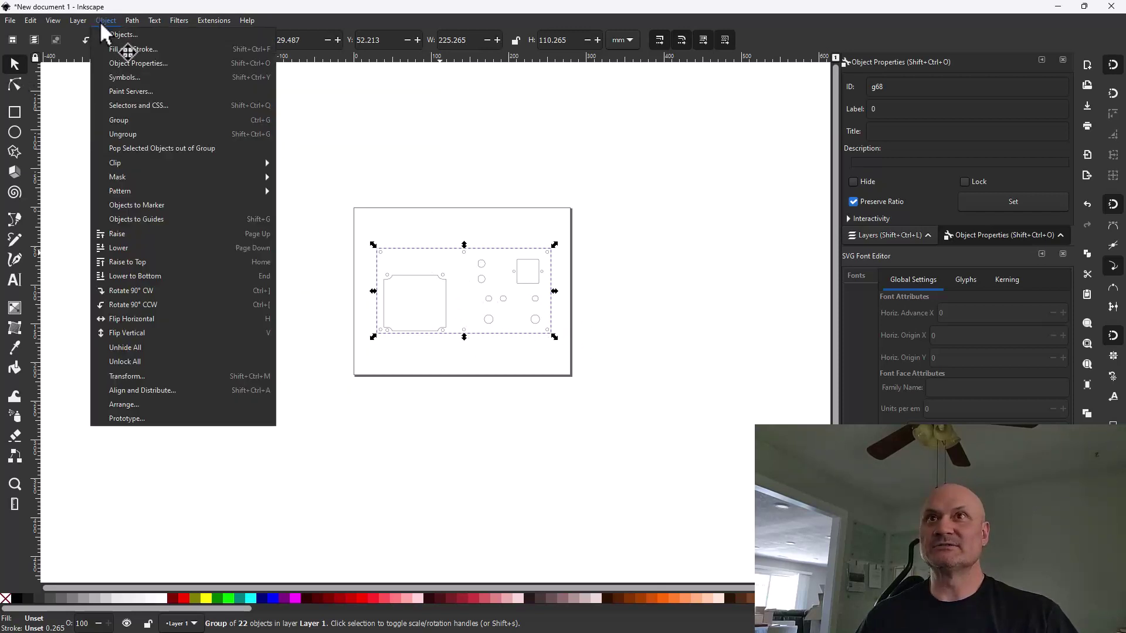
pyautogui.click(125, 135)
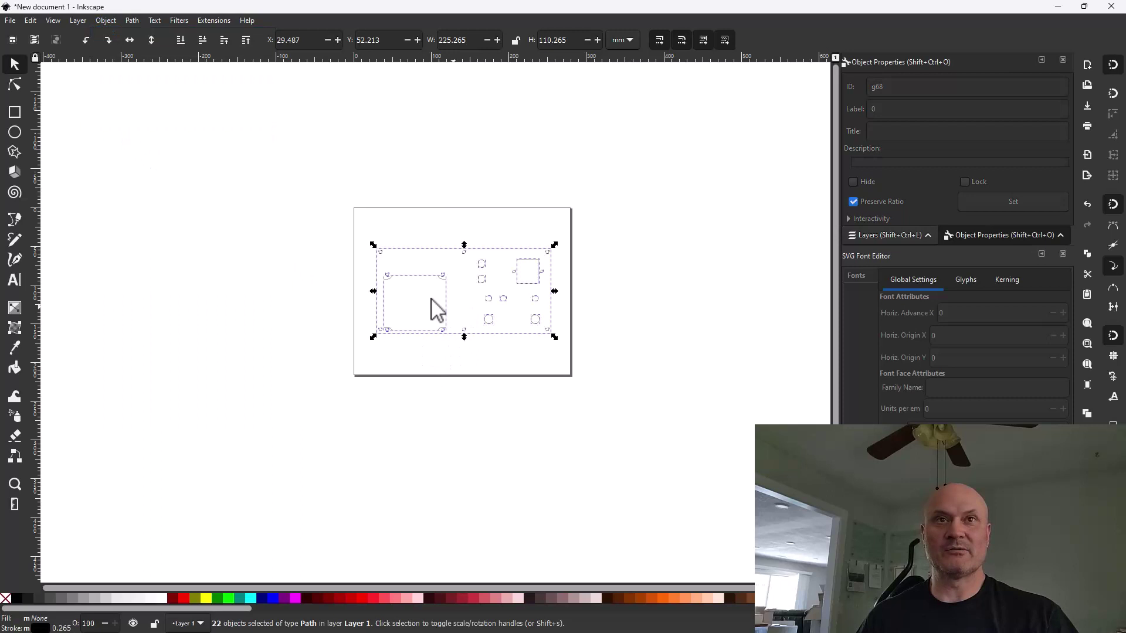
pyautogui.keyDown('ctrl'); pyautogui.scroll(5, 469, 282); pyautogui.keyUp('ctrl')
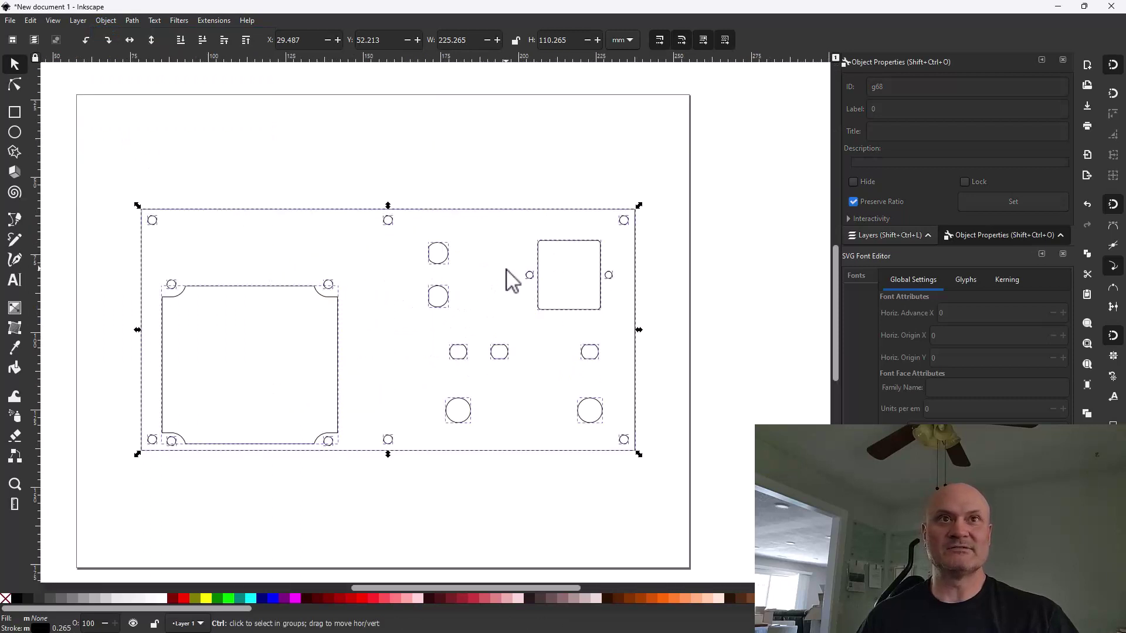
pyautogui.keyDown('ctrl'); pyautogui.scroll(-2, 543, 291); pyautogui.keyUp('ctrl')
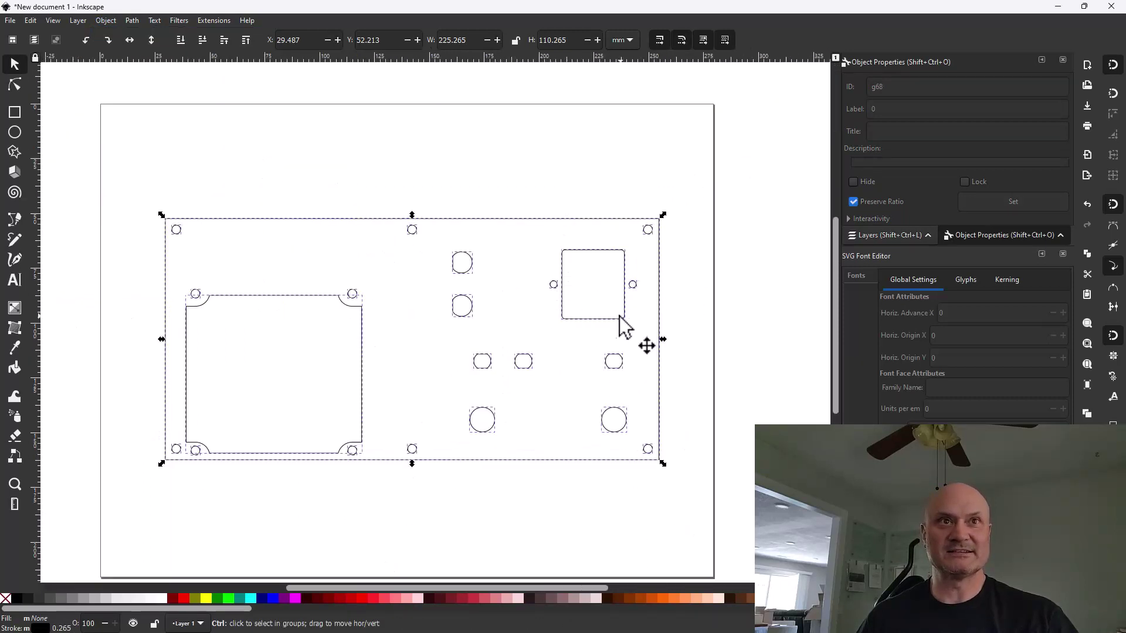
pyautogui.keyDown('ctrl'); pyautogui.scroll(-2, 475, 370); pyautogui.keyUp('ctrl')
pyautogui.keyDown('ctrl'); pyautogui.scroll(3, 475, 369); pyautogui.keyUp('ctrl')
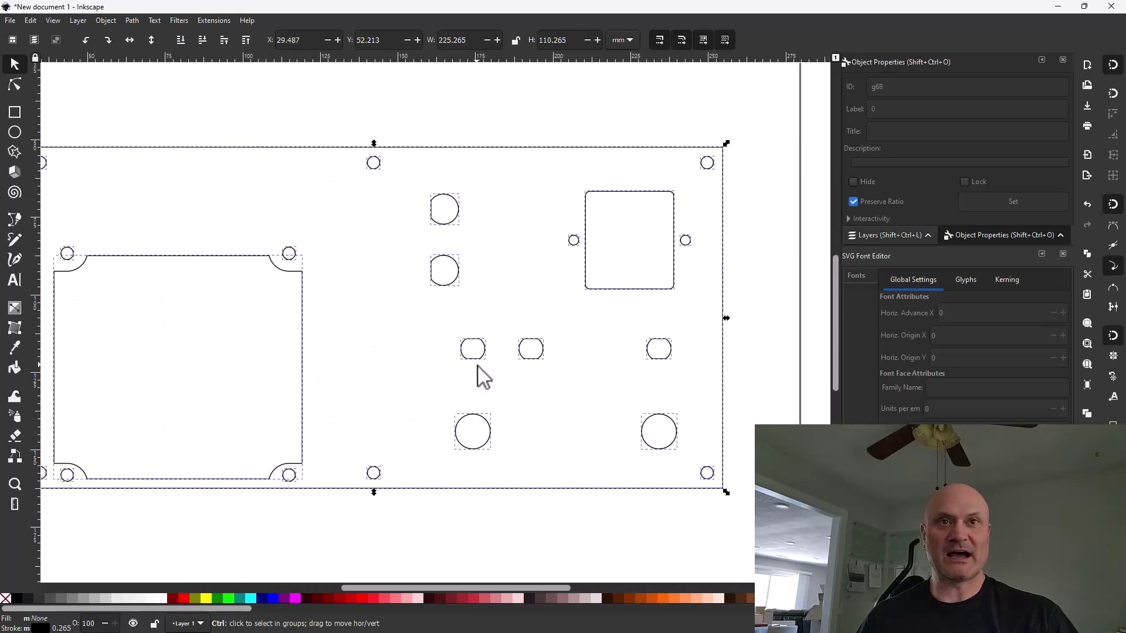
pyautogui.keyDown('ctrl'); pyautogui.scroll(-2, 475, 369); pyautogui.keyUp('ctrl')
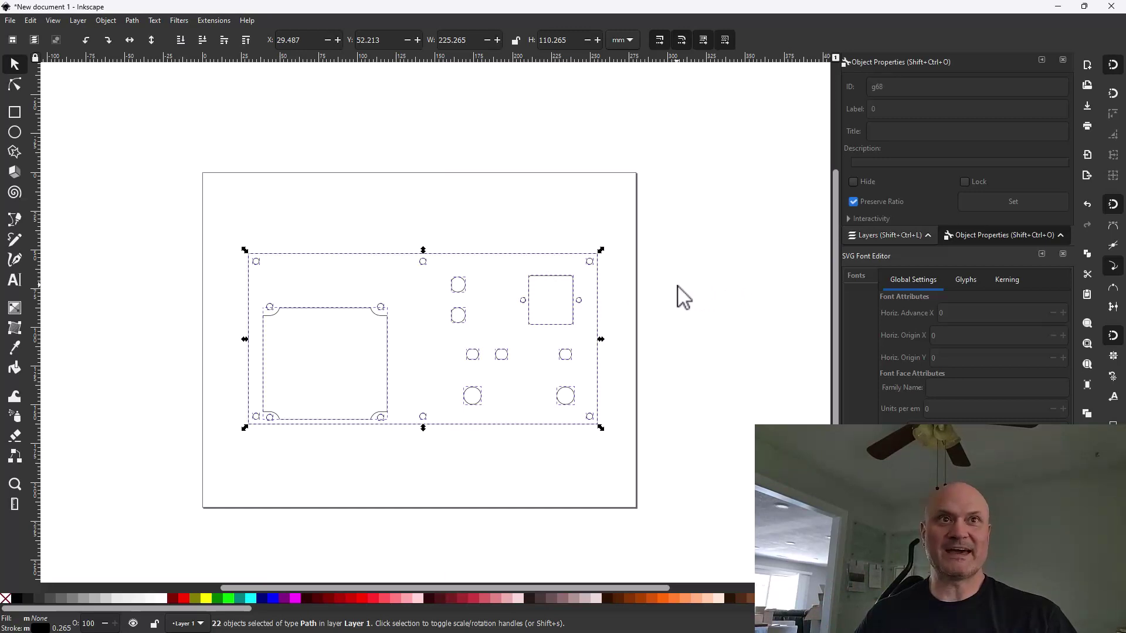
pyautogui.press('Escape')
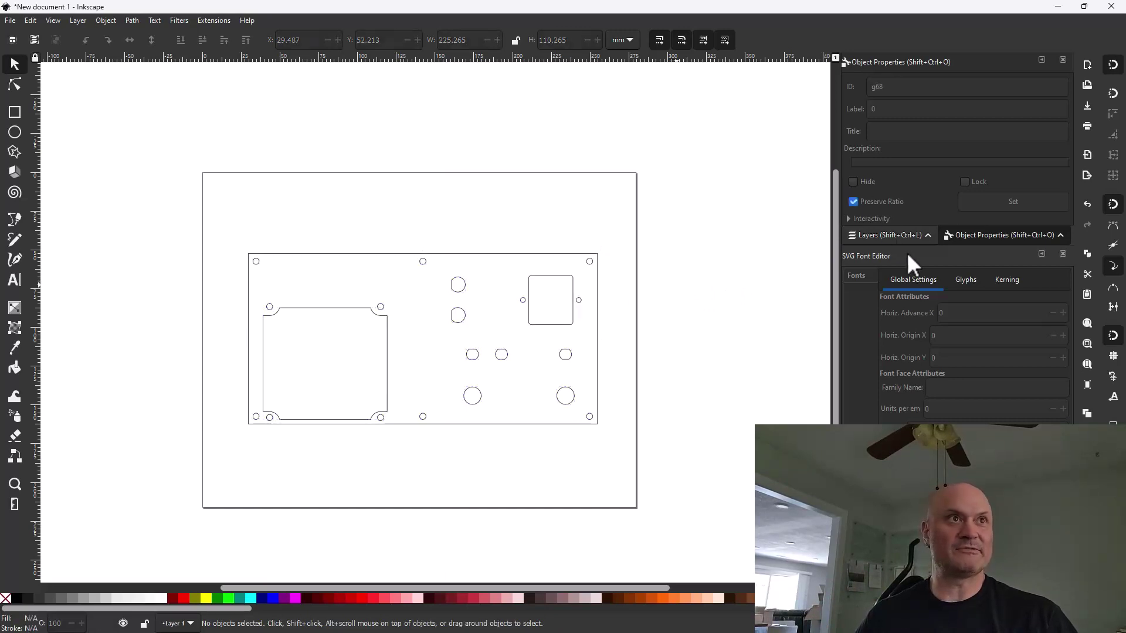
# Add a new layer named 'Texts' above Layer 1 in the Layers panel
pyautogui.click(890, 235)
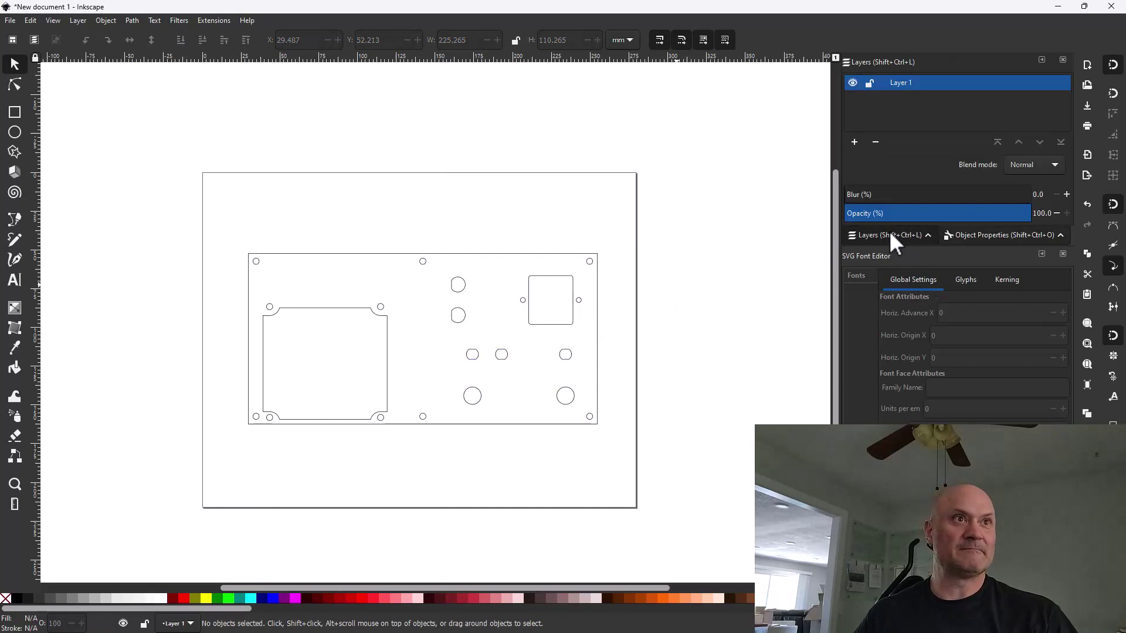
pyautogui.click(854, 143)
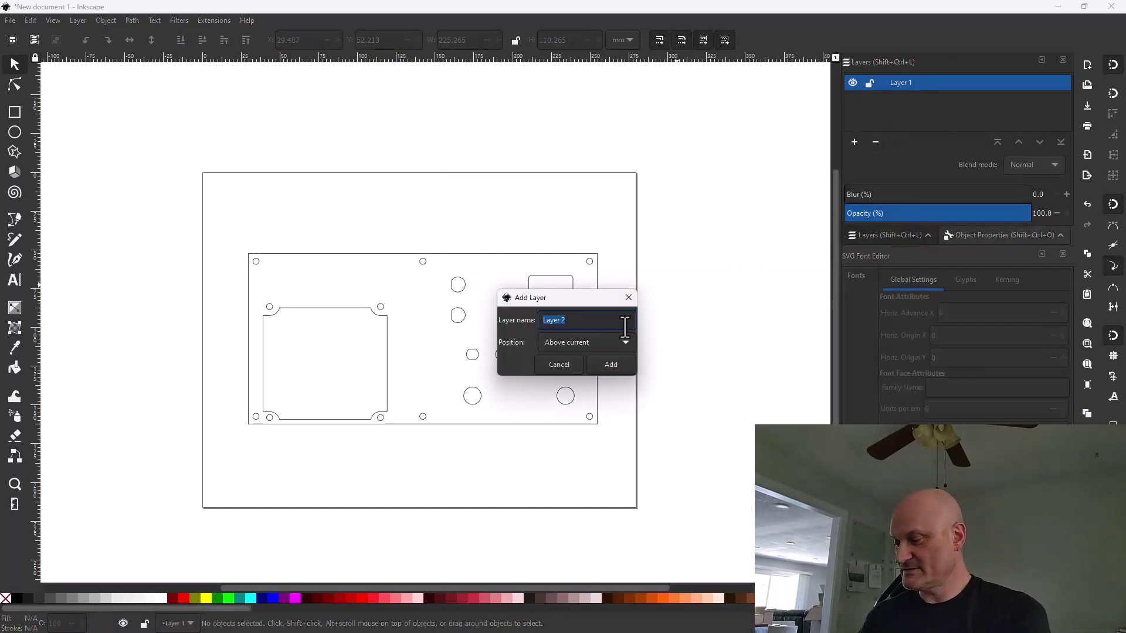
pyautogui.write('Texts')
pyautogui.press('Return')
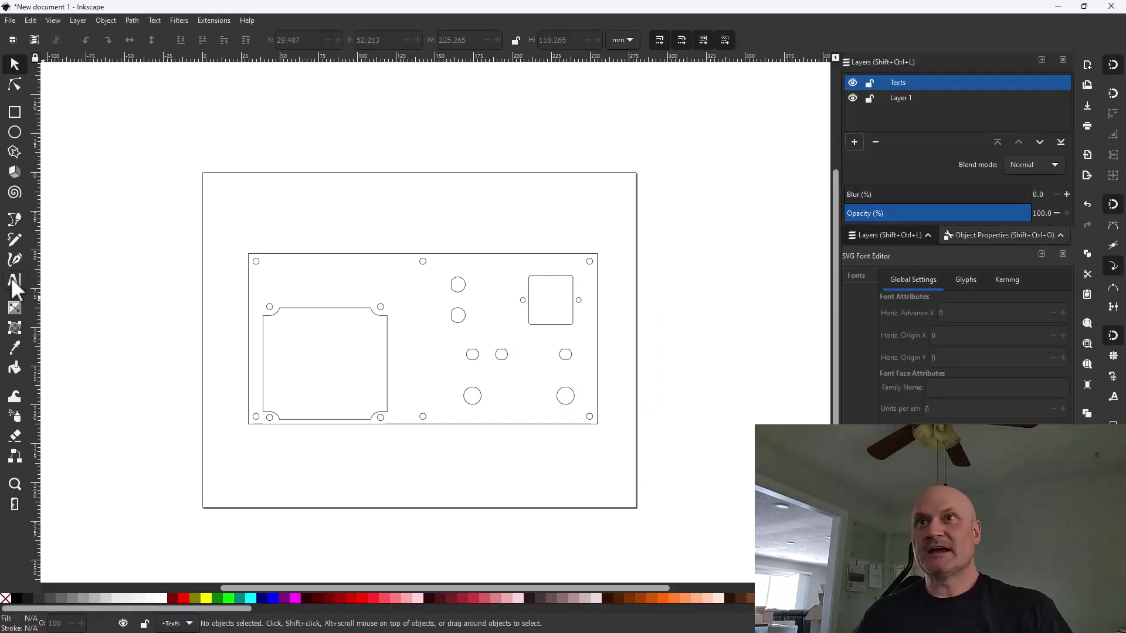
pyautogui.click(14, 281)
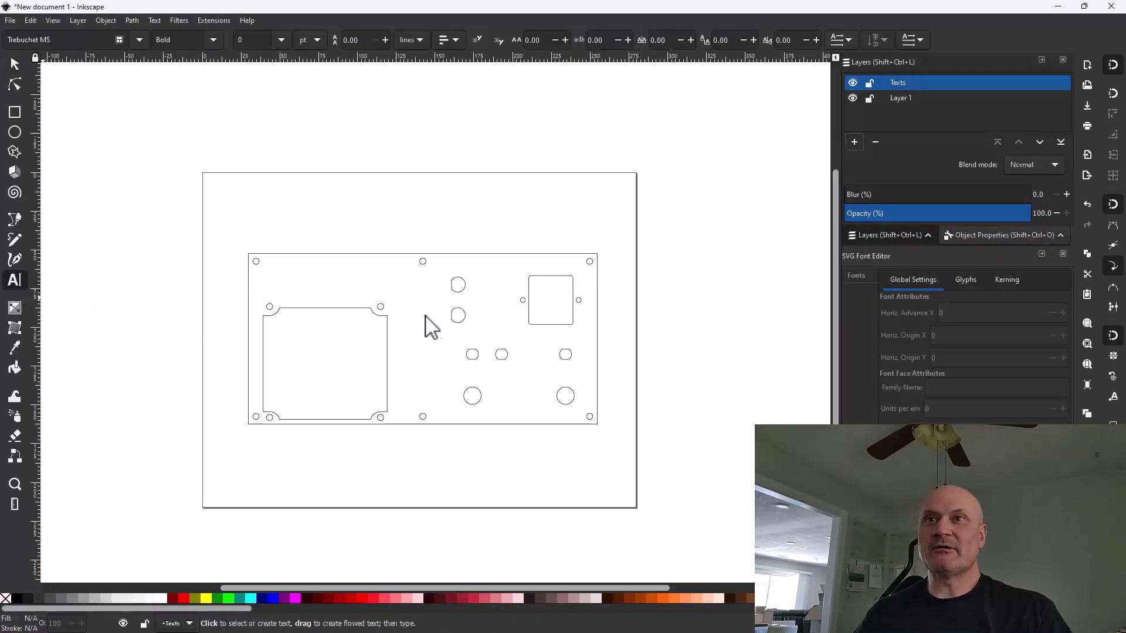
# Set text to Bold Italic 14 pt and place labels beside the holes, ending with 'AMP IN'
pyautogui.click(478, 289)
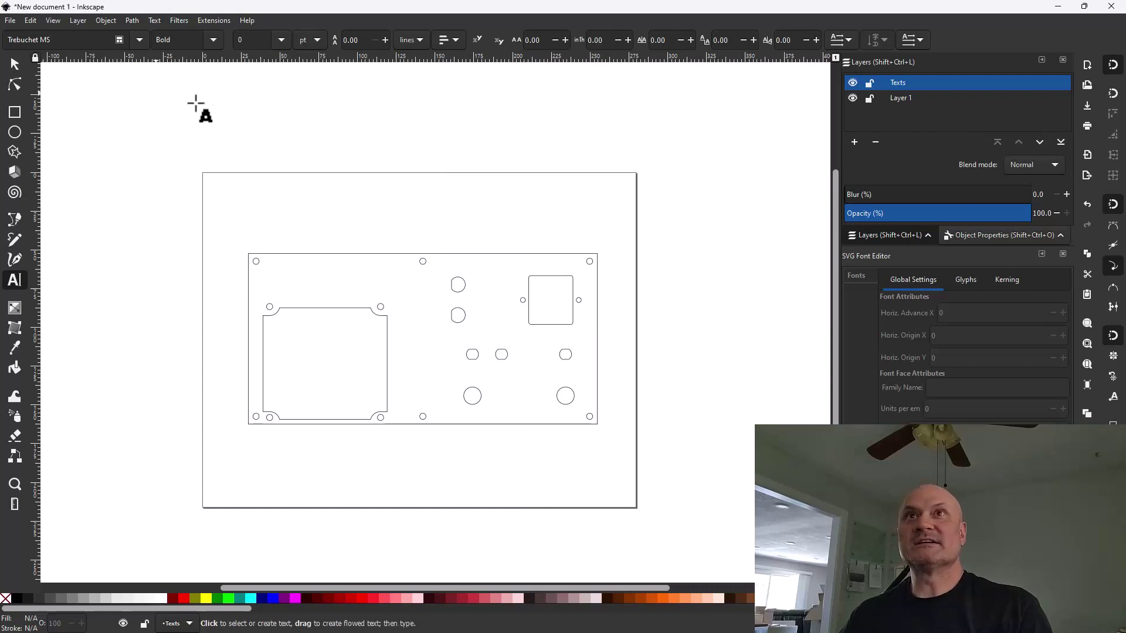
pyautogui.click(213, 40)
pyautogui.click(211, 108)
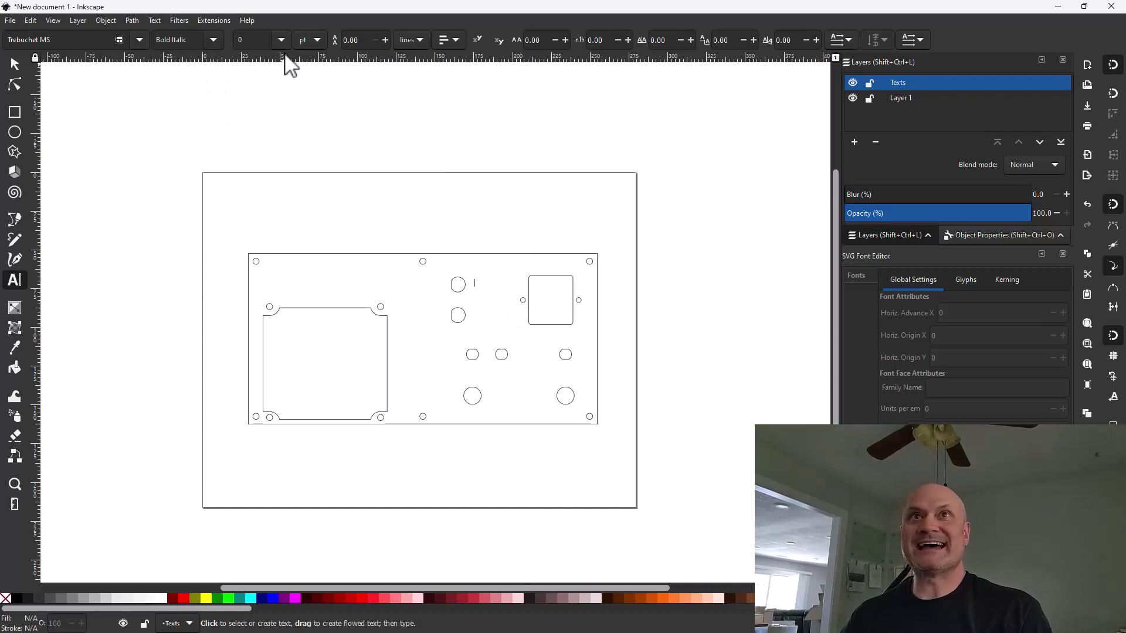
pyautogui.click(282, 40)
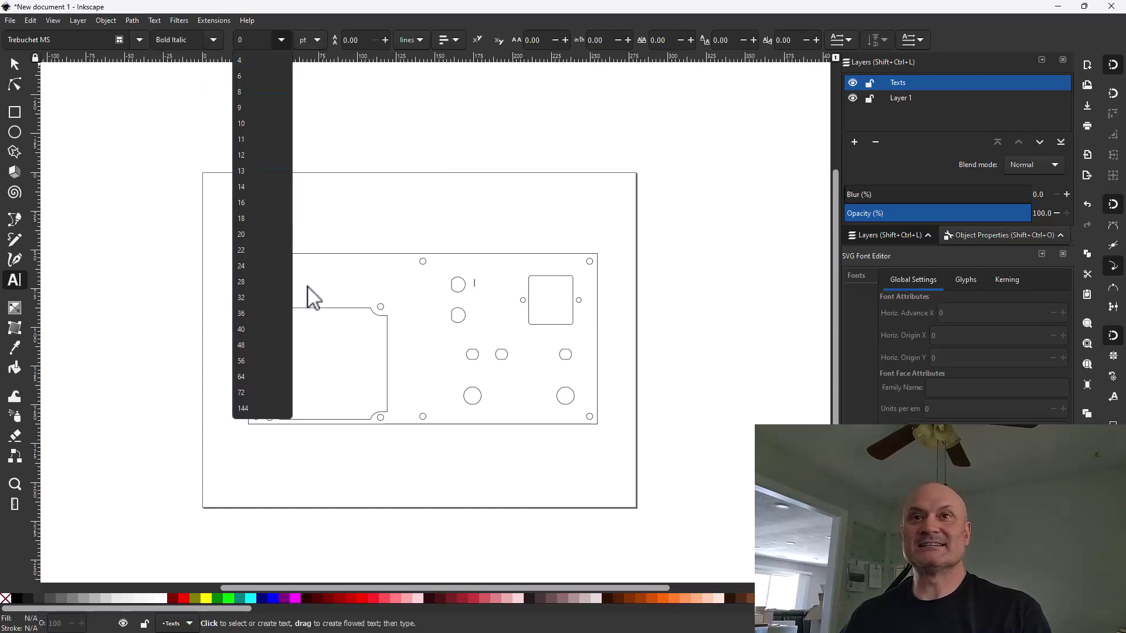
pyautogui.click(274, 187)
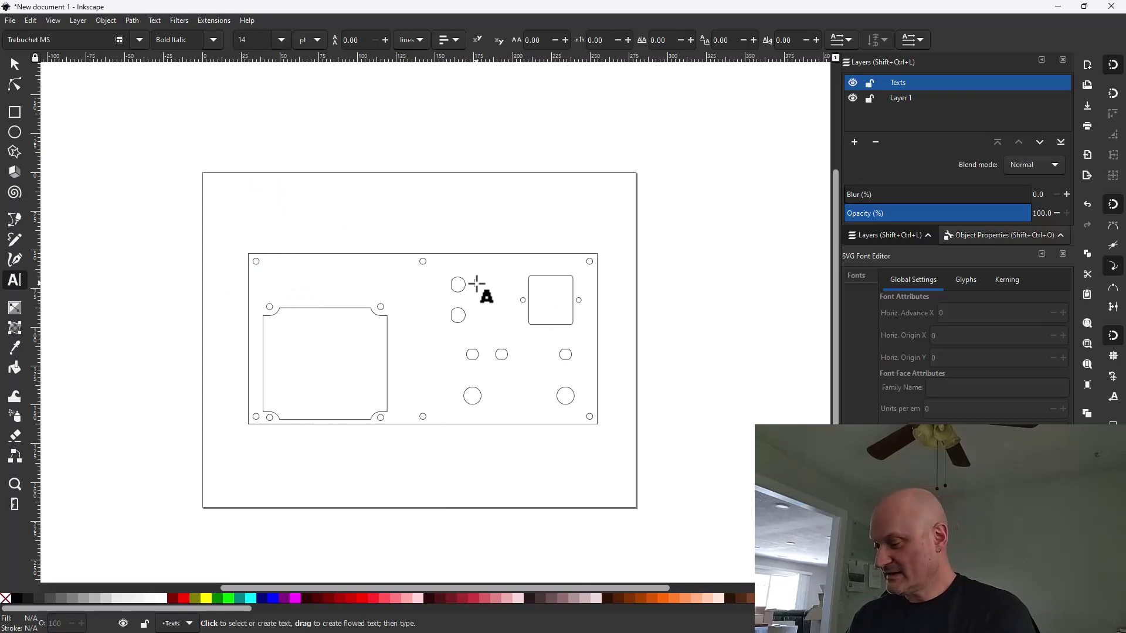
pyautogui.click(476, 285)
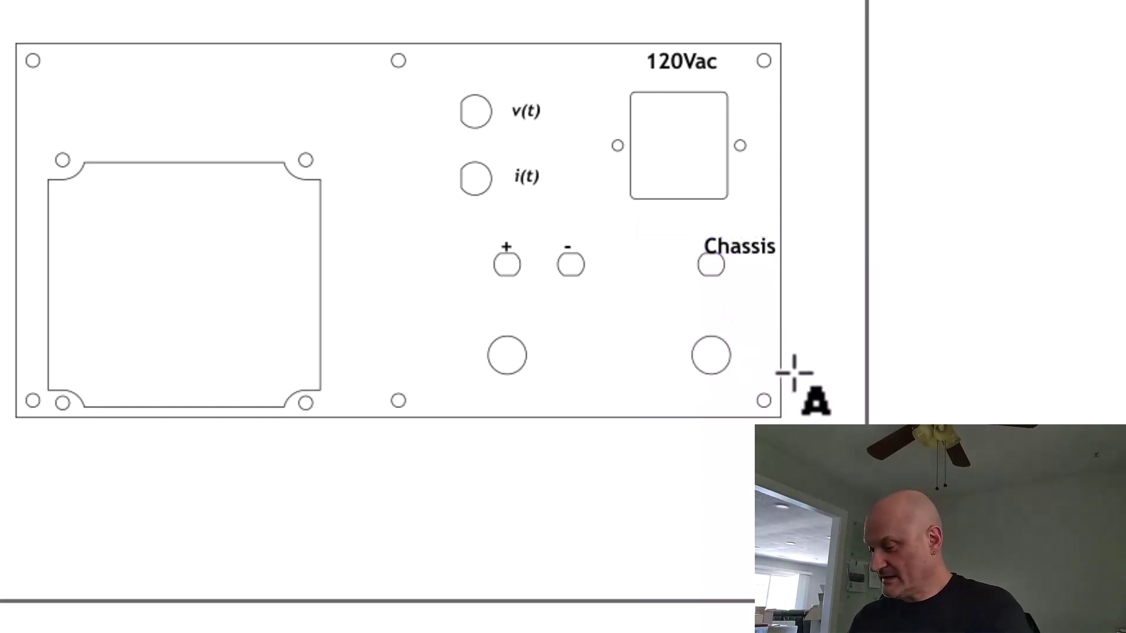
pyautogui.write('AMP IN')
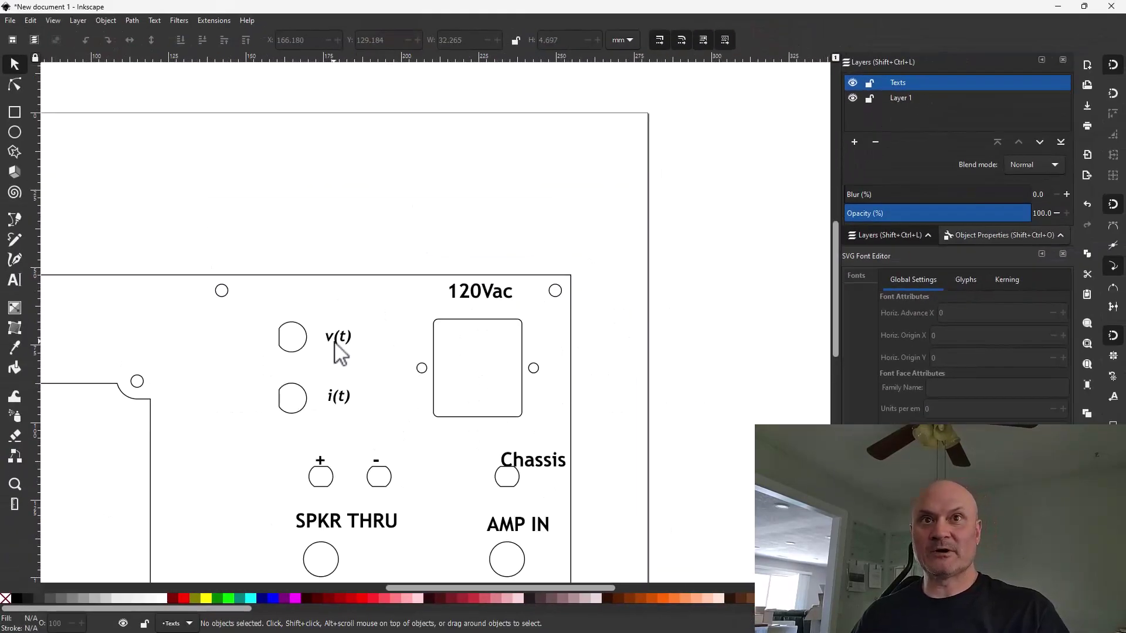
# Select the v(t) label together with the round hole to its left
pyautogui.click(335, 343)
pyautogui.keyDown('shift'); pyautogui.click(291, 352); pyautogui.keyUp('shift')
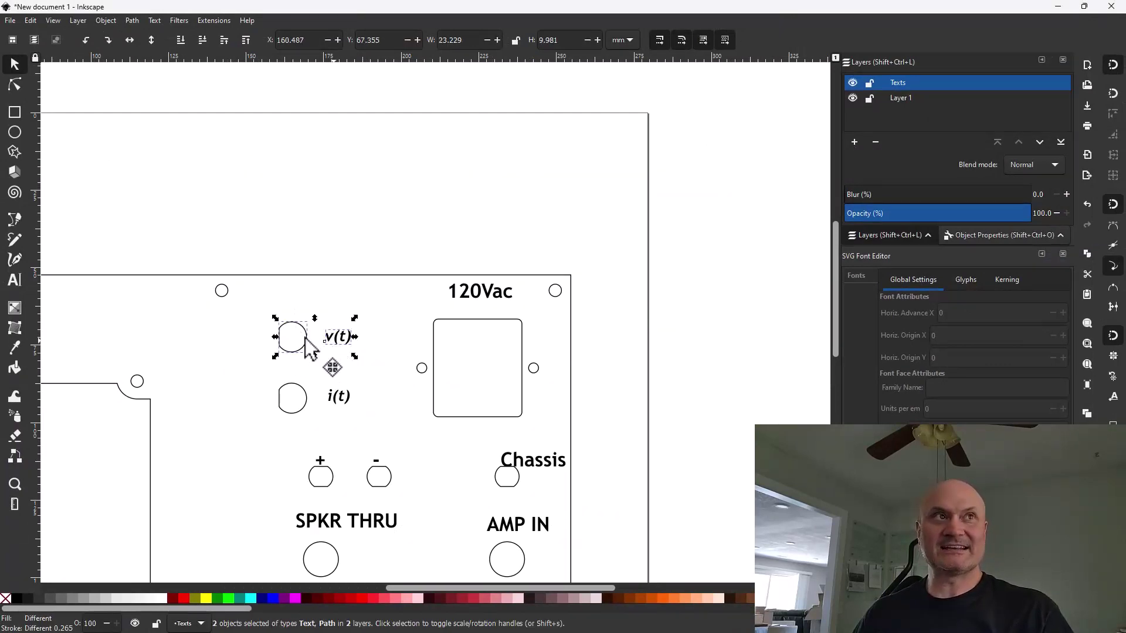
# Open Align and Distribute and move its dialog to the upper right, clear of the holes
pyautogui.click(106, 20)
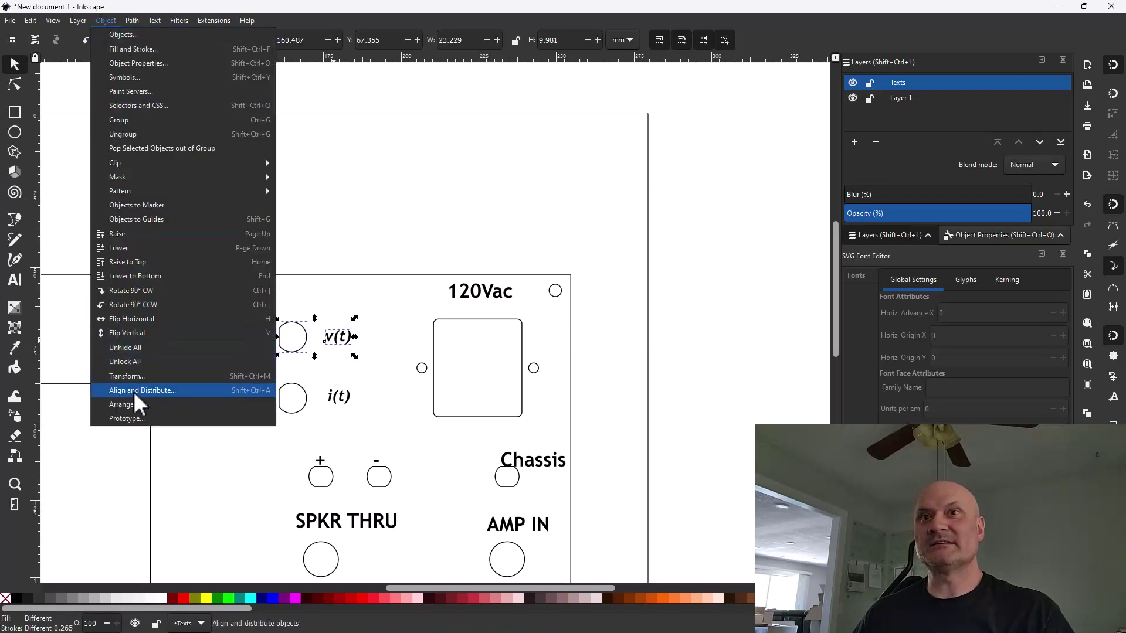
pyautogui.click(256, 391)
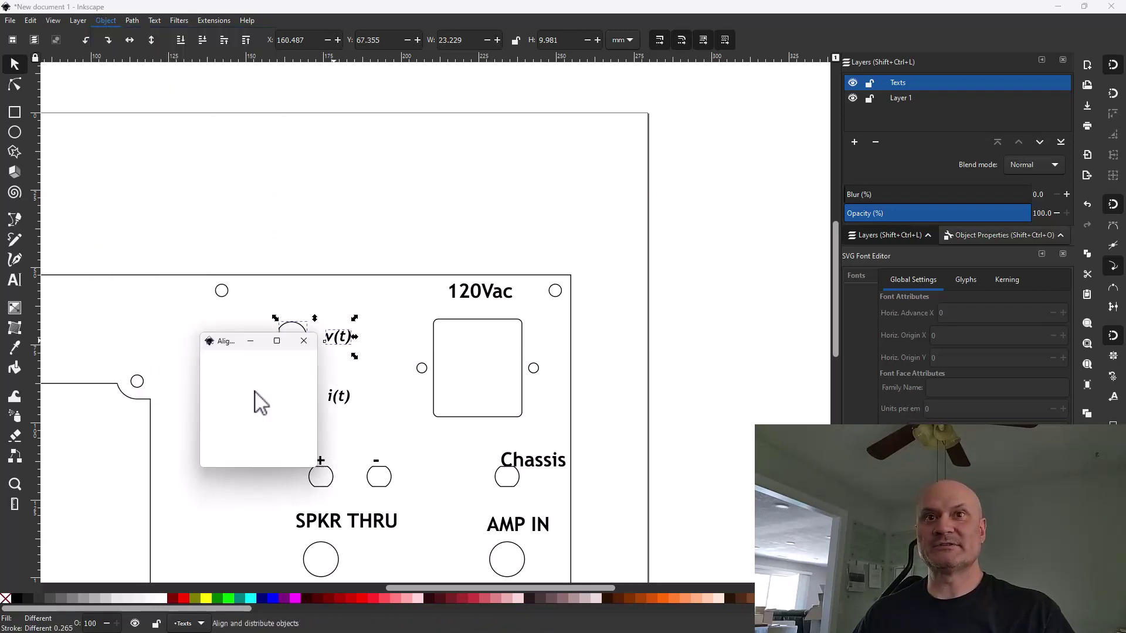
pyautogui.moveTo(241, 340); pyautogui.dragTo(639, 82)
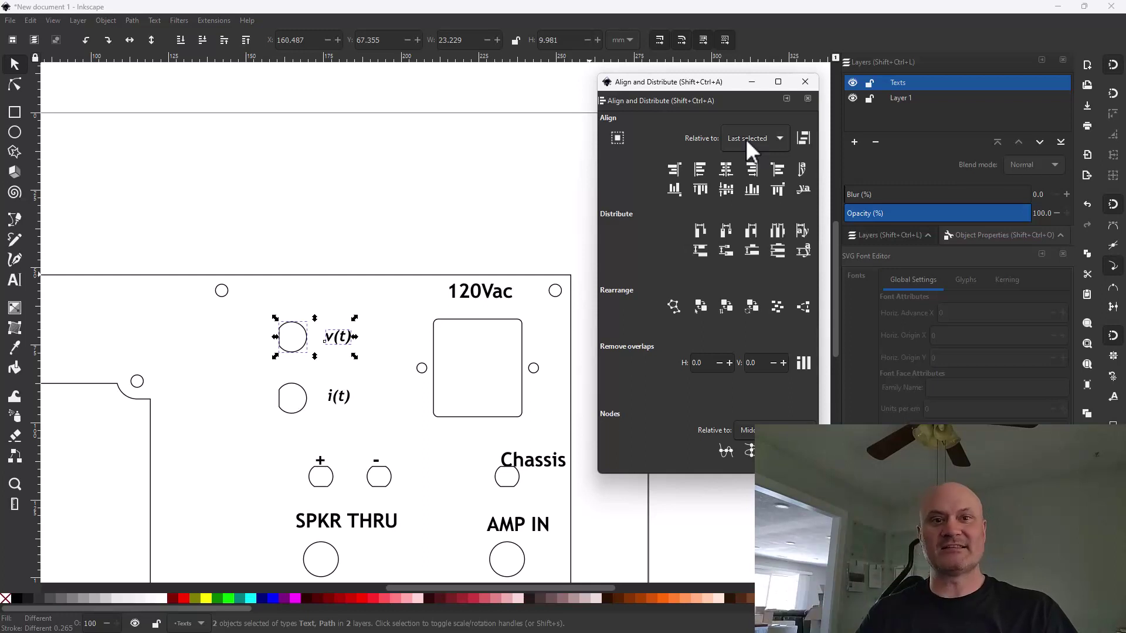
# Centre the v(t) and i(t) labels vertically on their holes
pyautogui.click(726, 189)
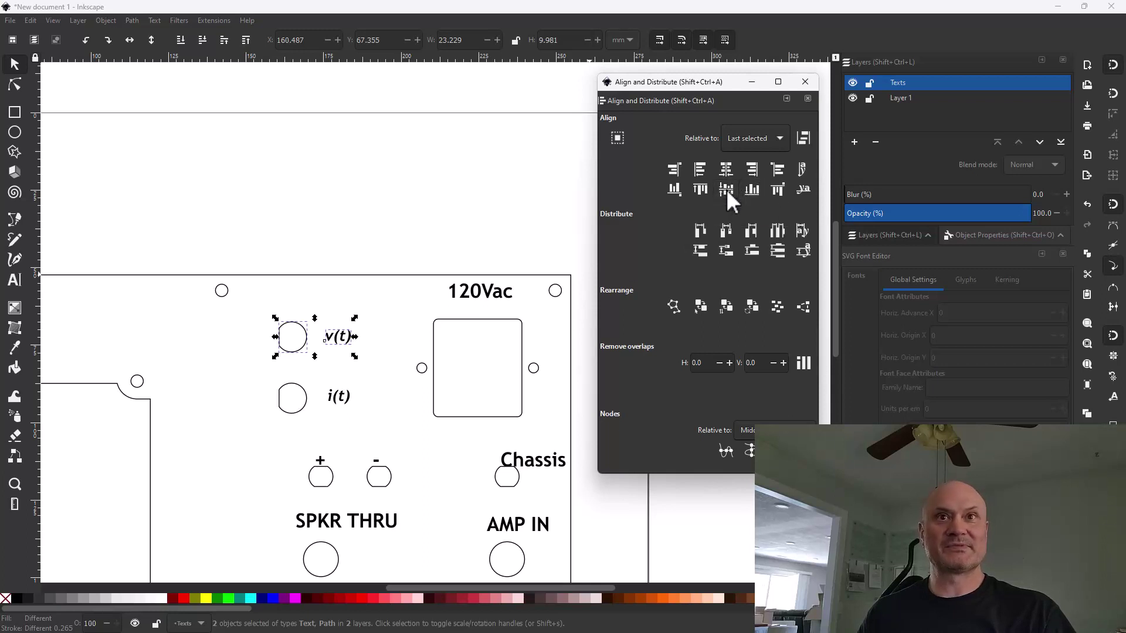
pyautogui.click(338, 400)
pyautogui.keyDown('shift'); pyautogui.click(301, 417); pyautogui.keyUp('shift')
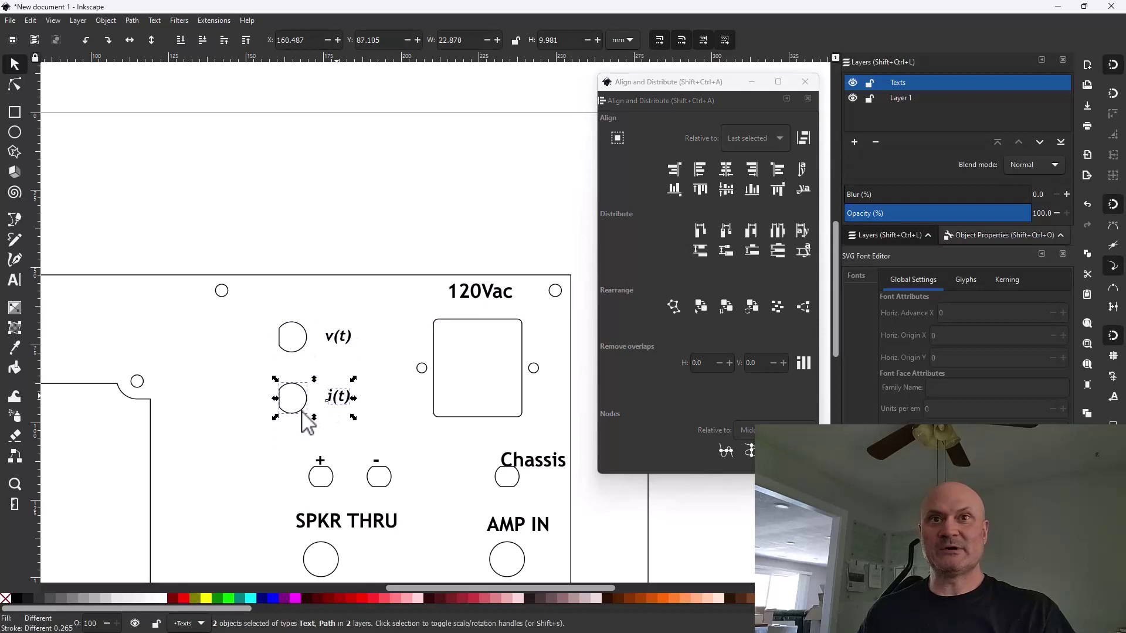
pyautogui.click(727, 189)
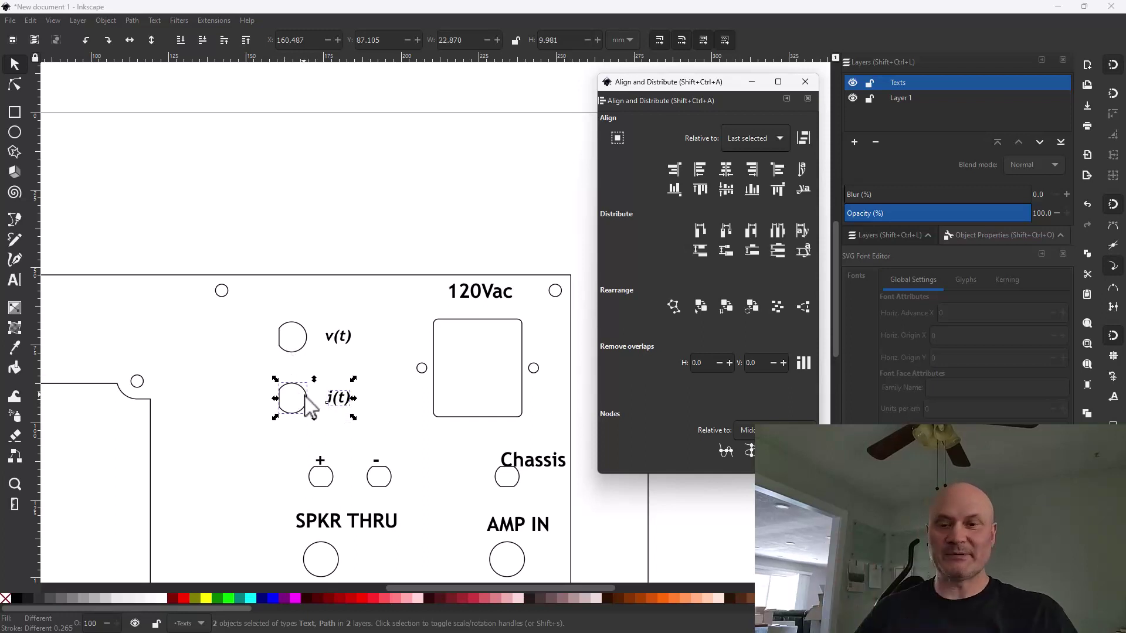
# Line up the v(t) and i(t) labels with each other
pyautogui.click(342, 349)
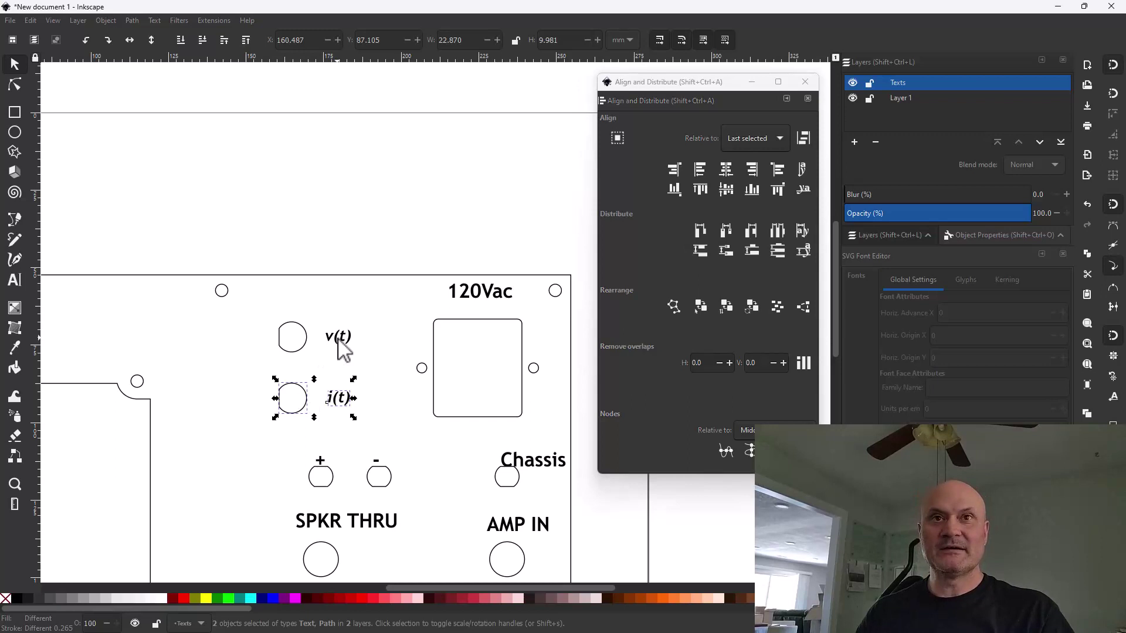
pyautogui.keyDown('shift'); pyautogui.click(340, 406); pyautogui.keyUp('shift')
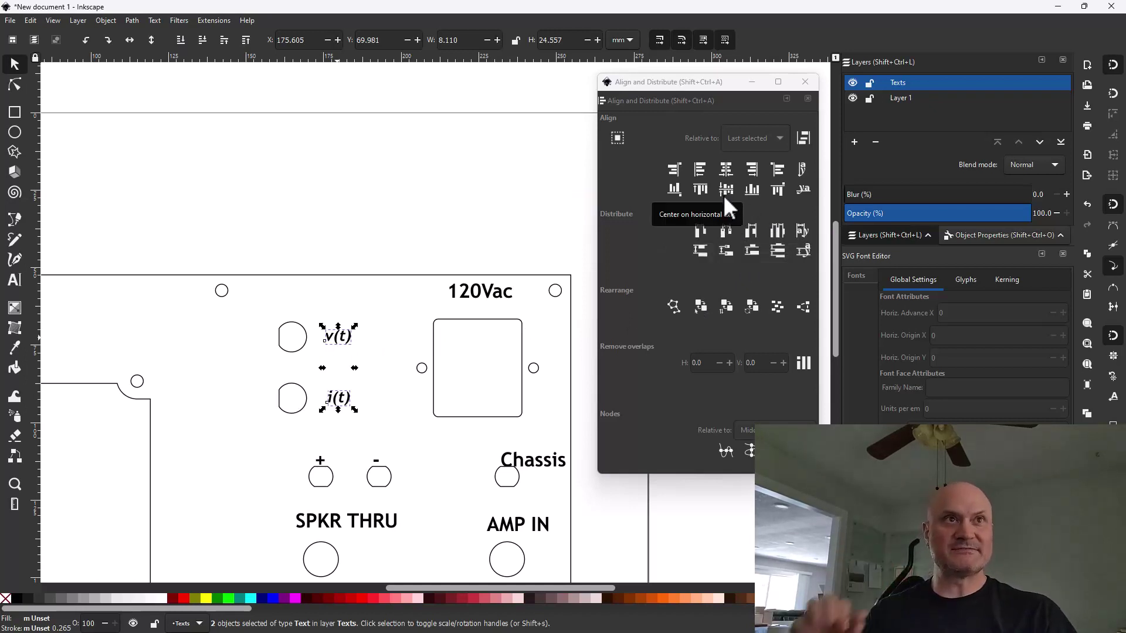
pyautogui.click(700, 170)
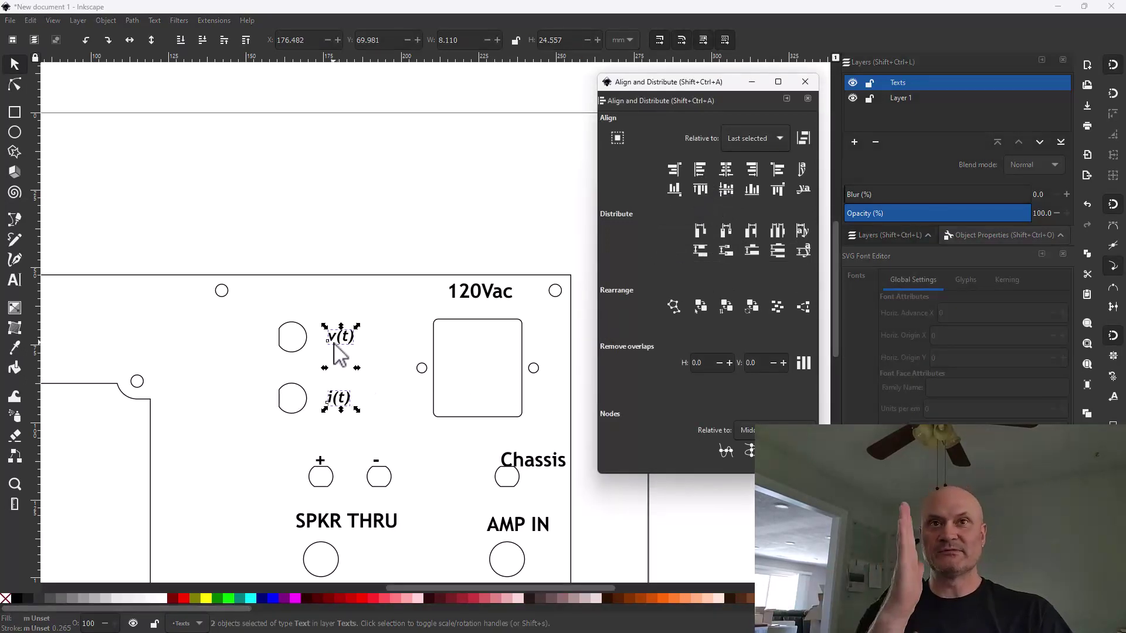
# Select the + and - labels together, then deselect them
pyautogui.click(322, 460)
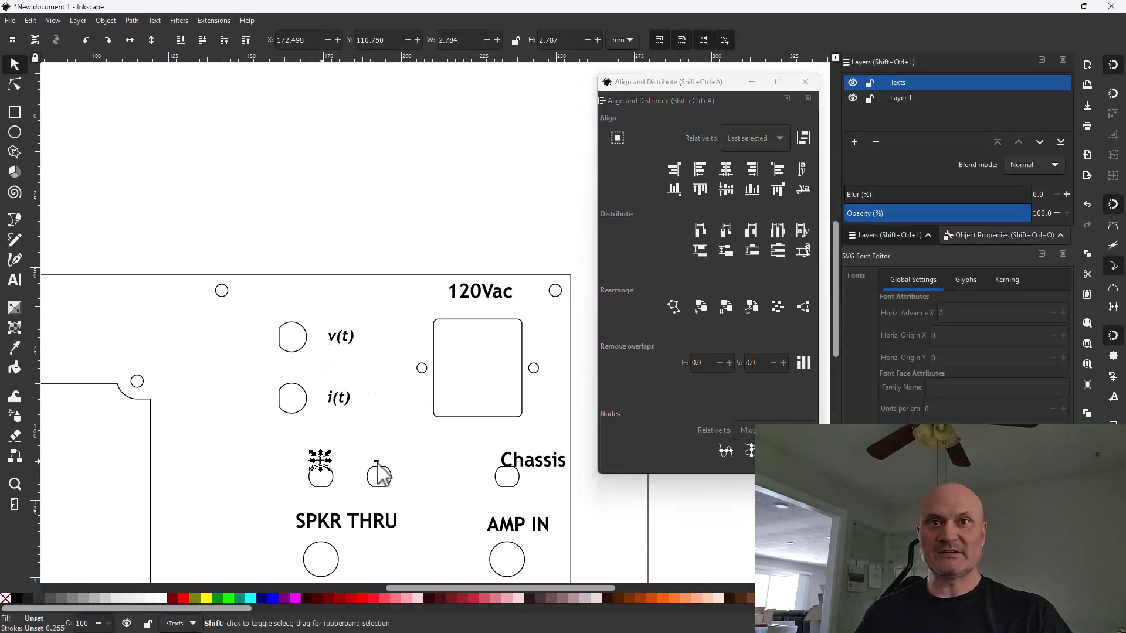
pyautogui.keyDown('shift'); pyautogui.click(378, 461); pyautogui.keyUp('shift')
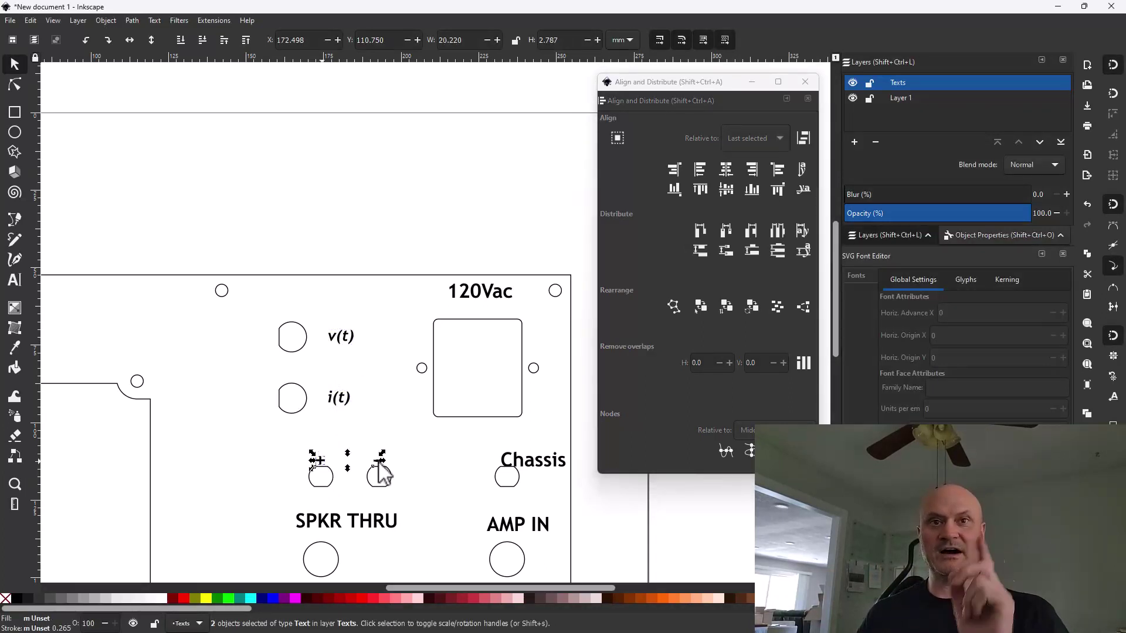
pyautogui.press('Escape')
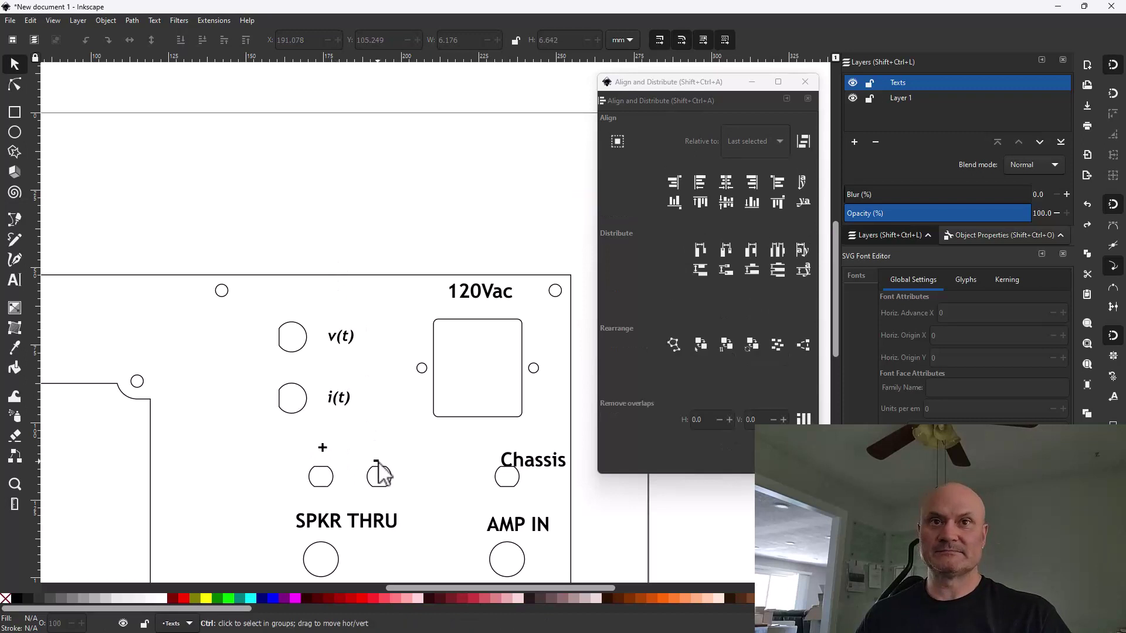
# Raise the minus sign and align it level with the plus sign on the horizontal axis
pyautogui.scroll(3, 378, 474)
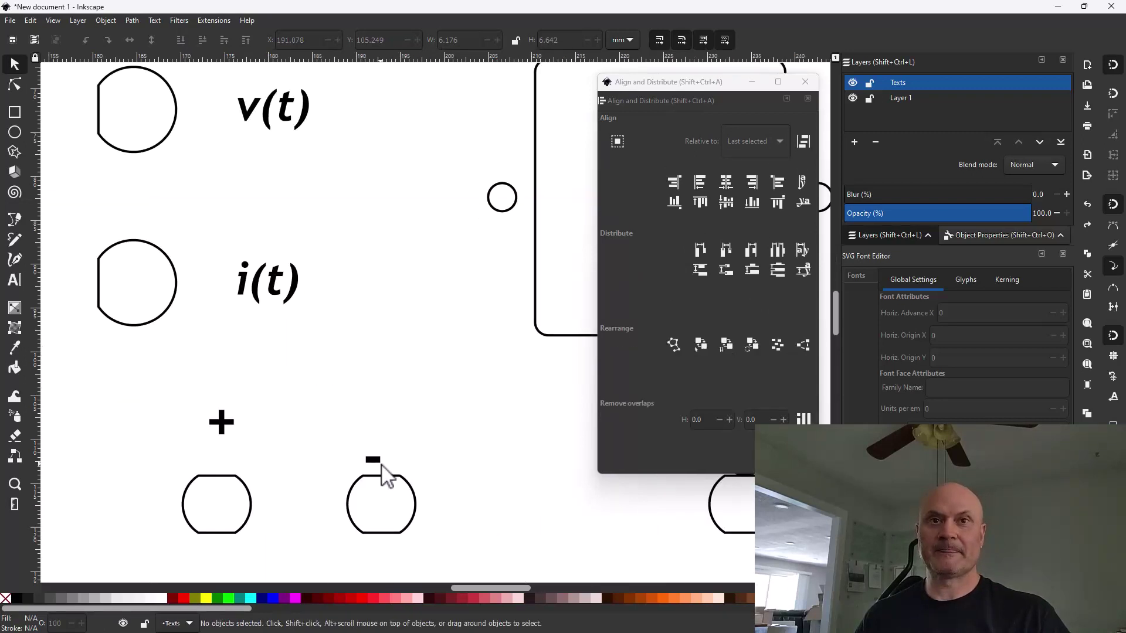
pyautogui.moveTo(379, 461); pyautogui.dragTo(387, 424)
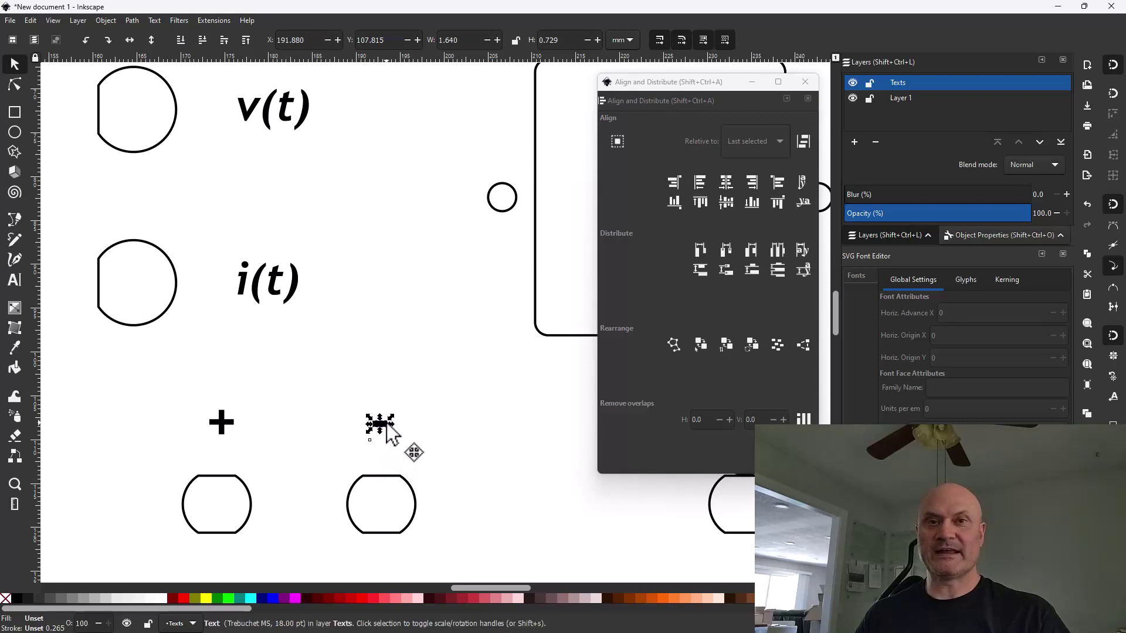
pyautogui.keyDown('shift'); pyautogui.click(221, 422); pyautogui.keyUp('shift')
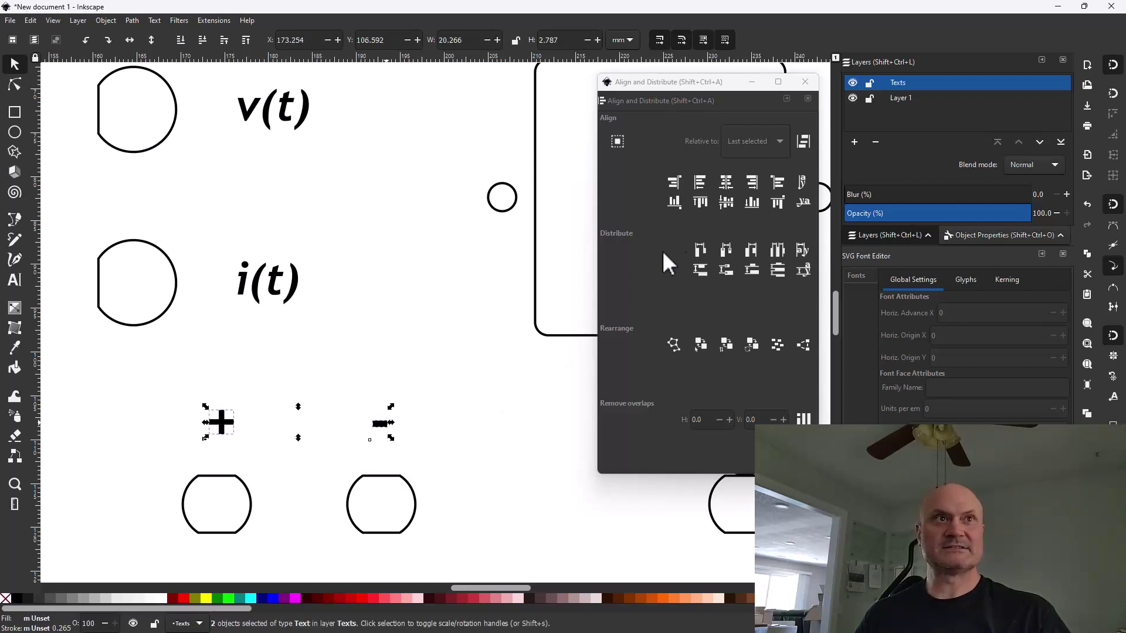
pyautogui.click(727, 204)
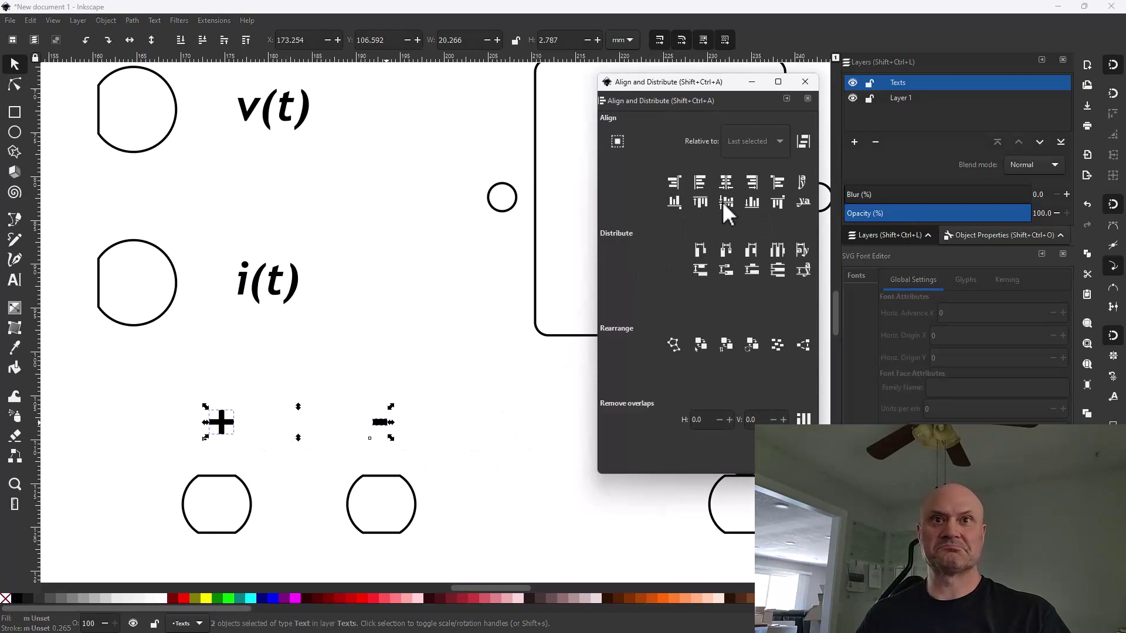
# Centre the + and - labels each above its own round hole
pyautogui.click(224, 428)
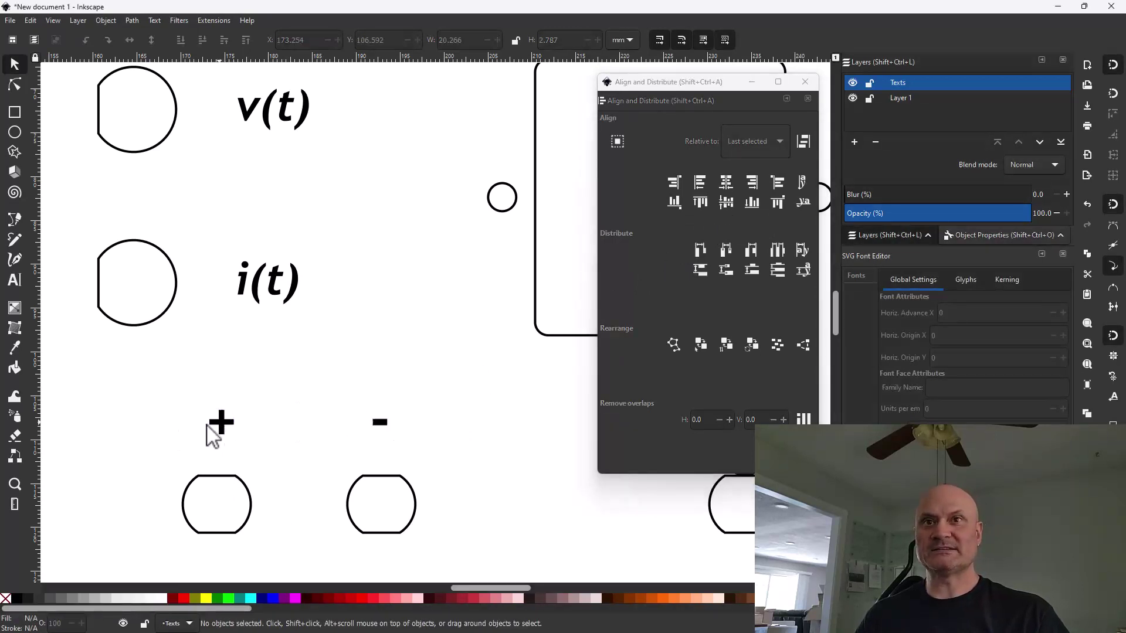
pyautogui.click(220, 425)
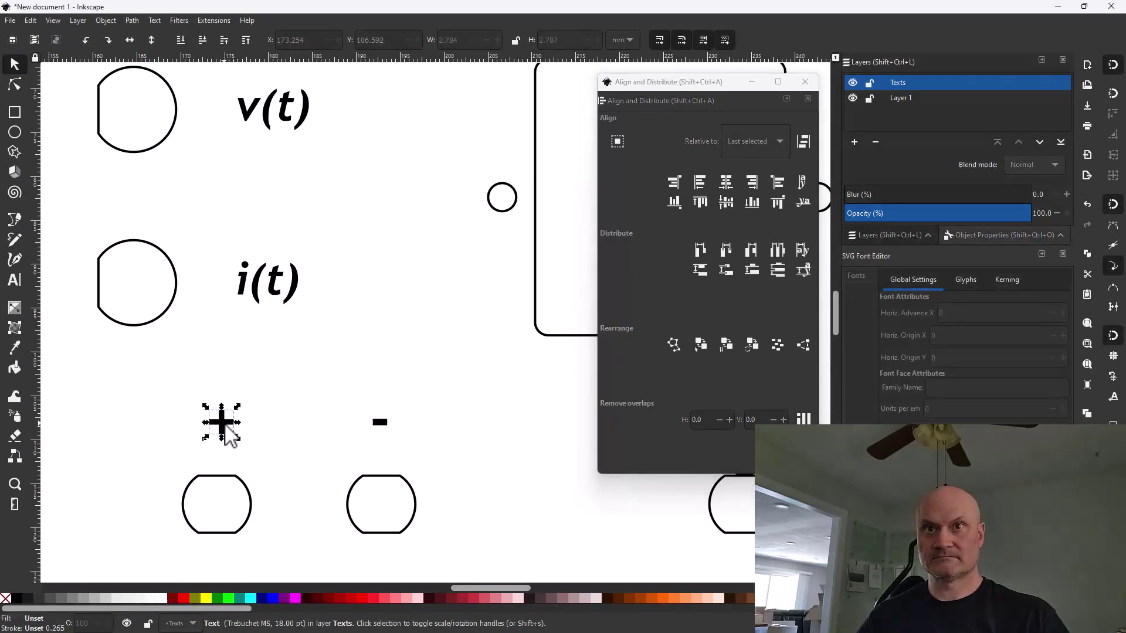
pyautogui.keyDown('shift'); pyautogui.click(224, 479); pyautogui.keyUp('shift')
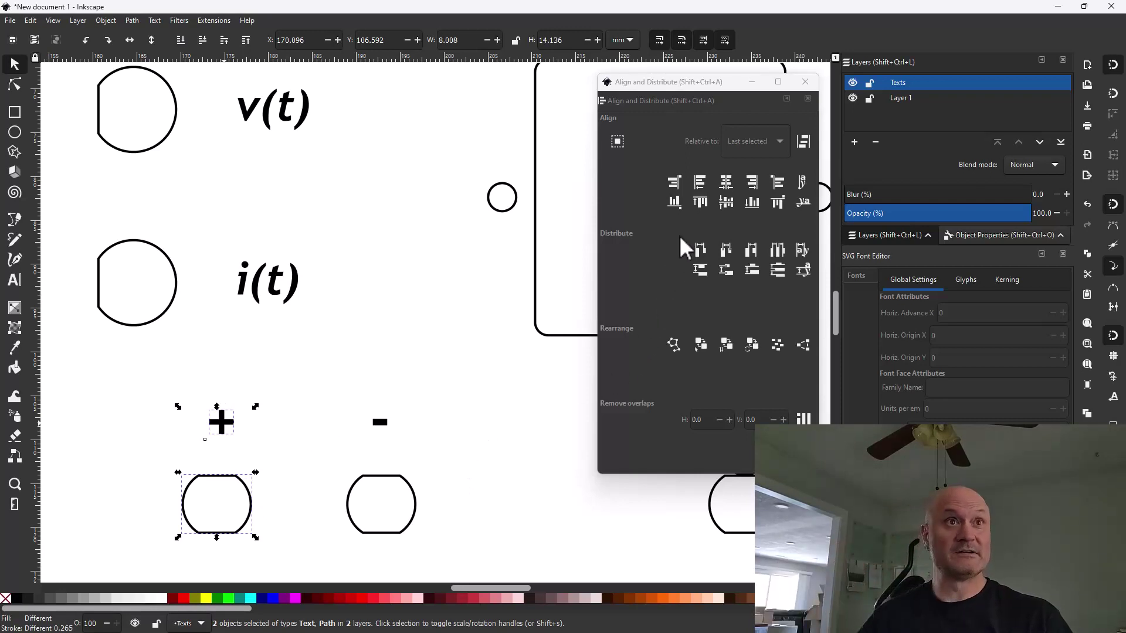
pyautogui.click(726, 186)
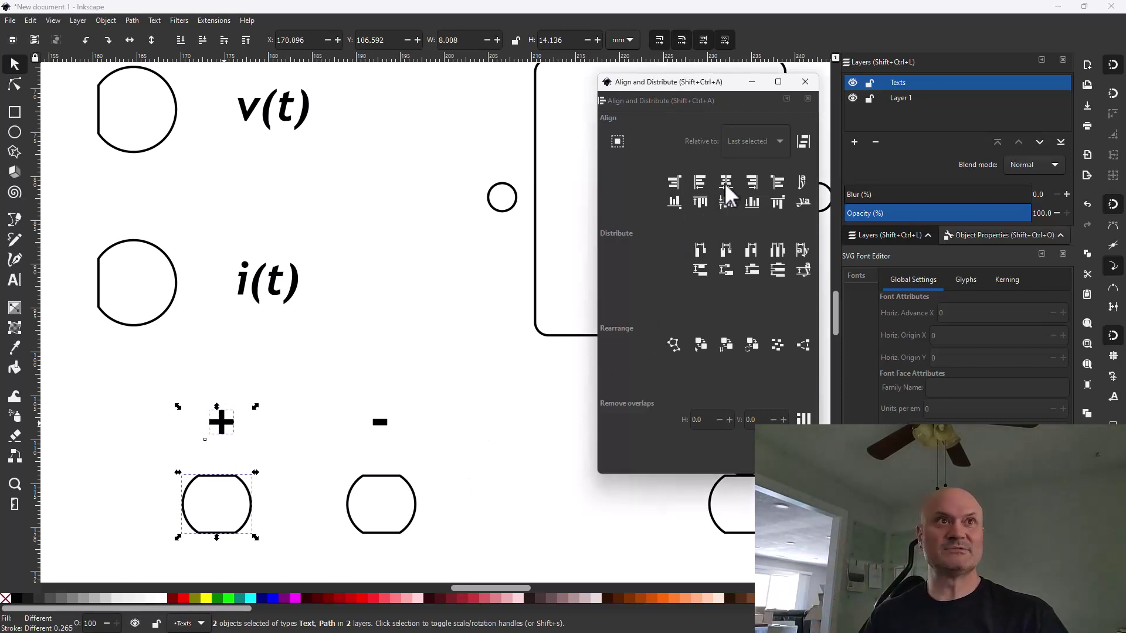
pyautogui.click(381, 423)
pyautogui.keyDown('shift'); pyautogui.click(385, 477); pyautogui.keyUp('shift')
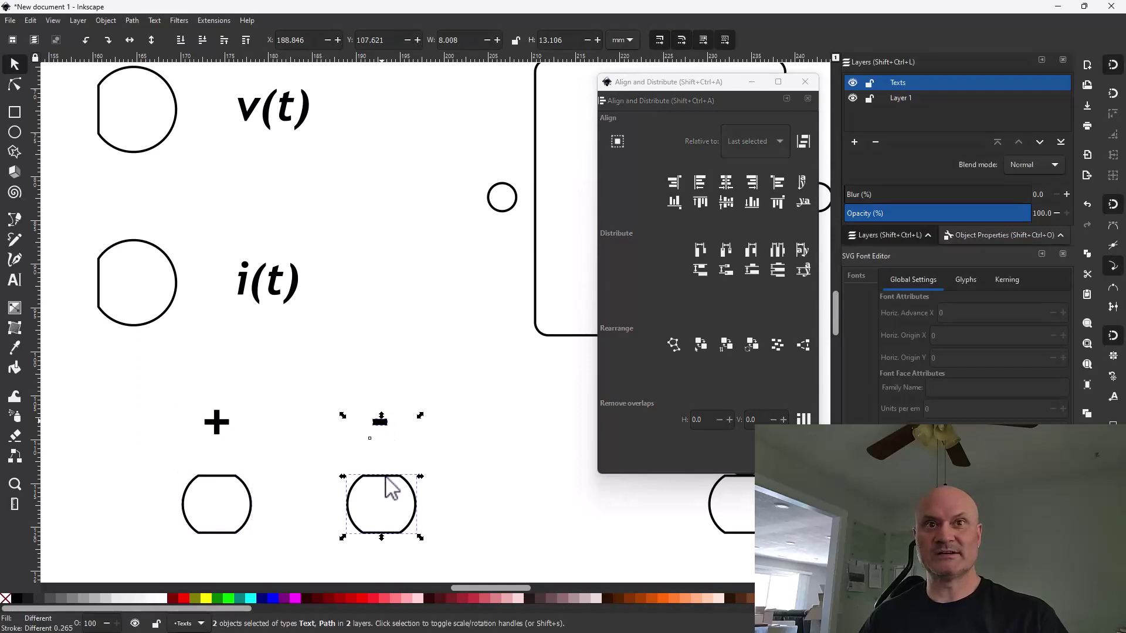
pyautogui.click(726, 182)
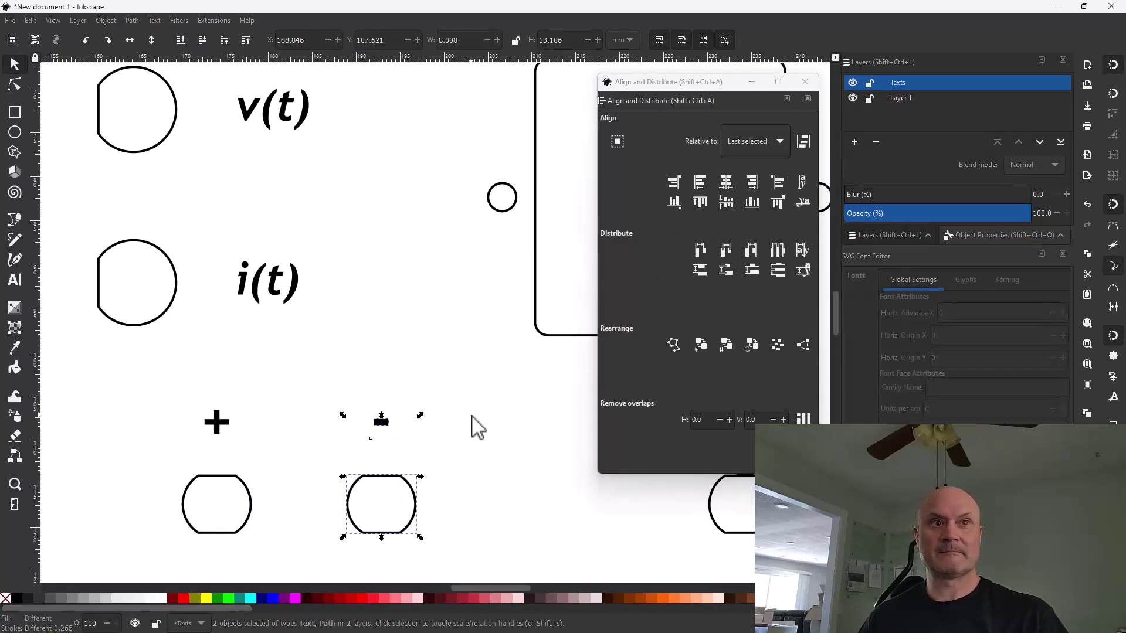
pyautogui.click(513, 440)
pyautogui.hscroll(10, 515, 395)
pyautogui.scroll(-3, 515, 395)
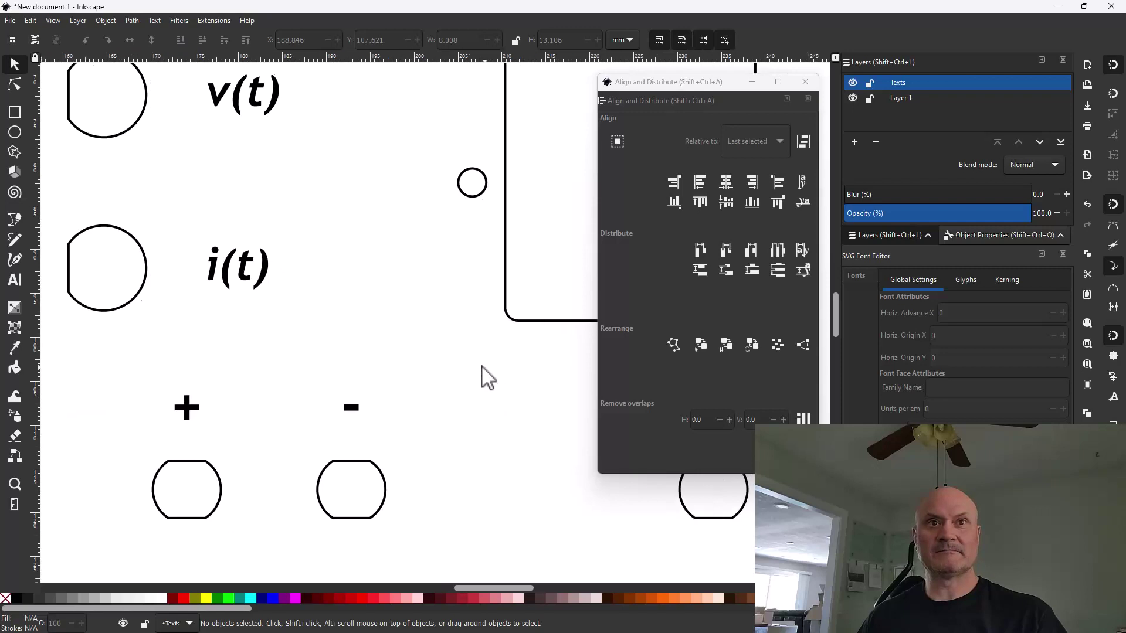
pyautogui.hscroll(2, 334, 326)
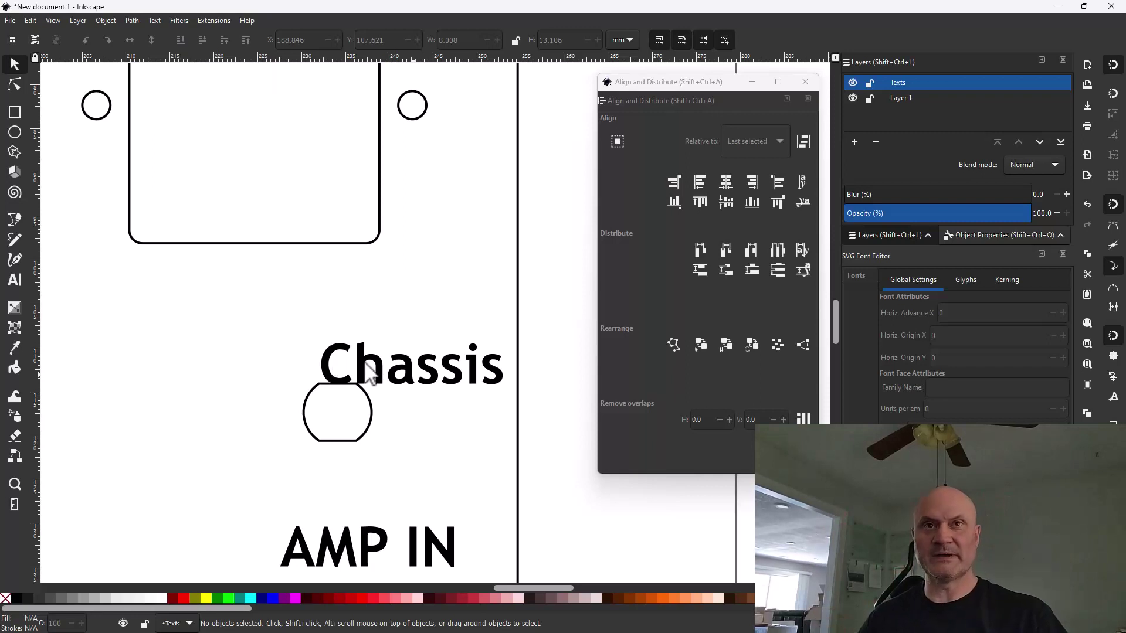
pyautogui.press('5')
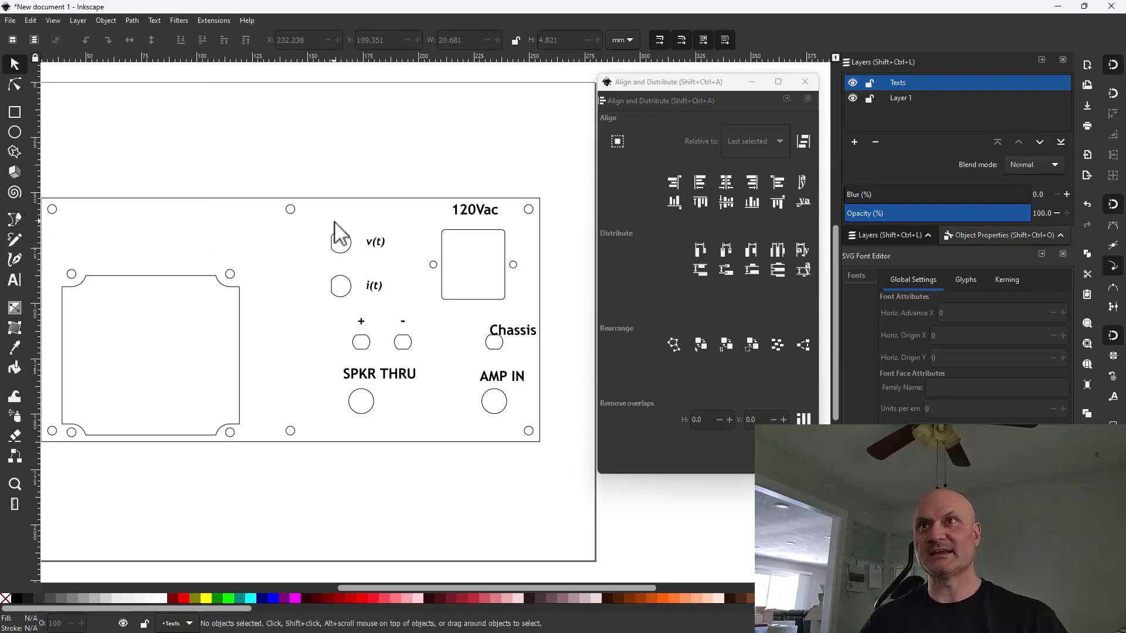
# Open RearPanelOverlay.svg from the Combination Load Box folder
pyautogui.click(10, 21)
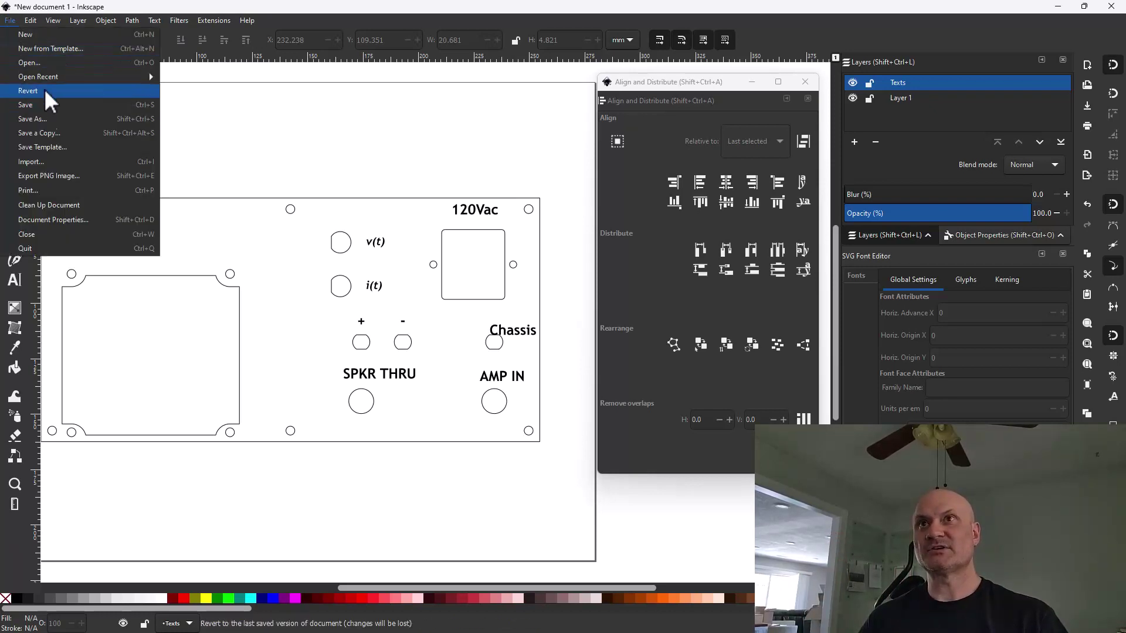
pyautogui.moveTo(44, 77)
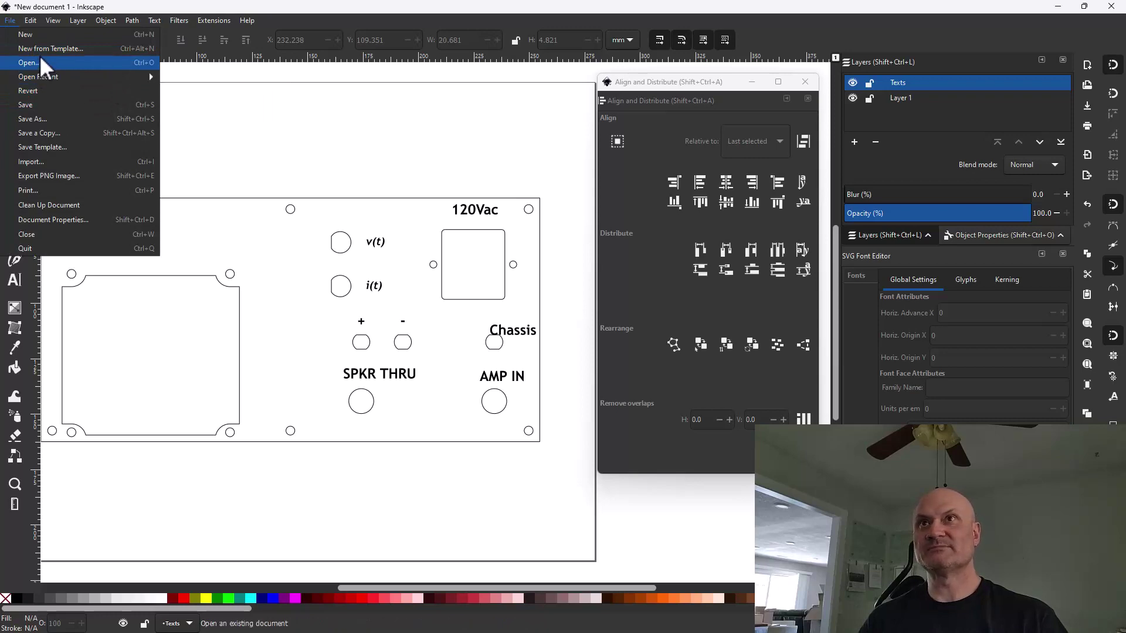
pyautogui.click(37, 64)
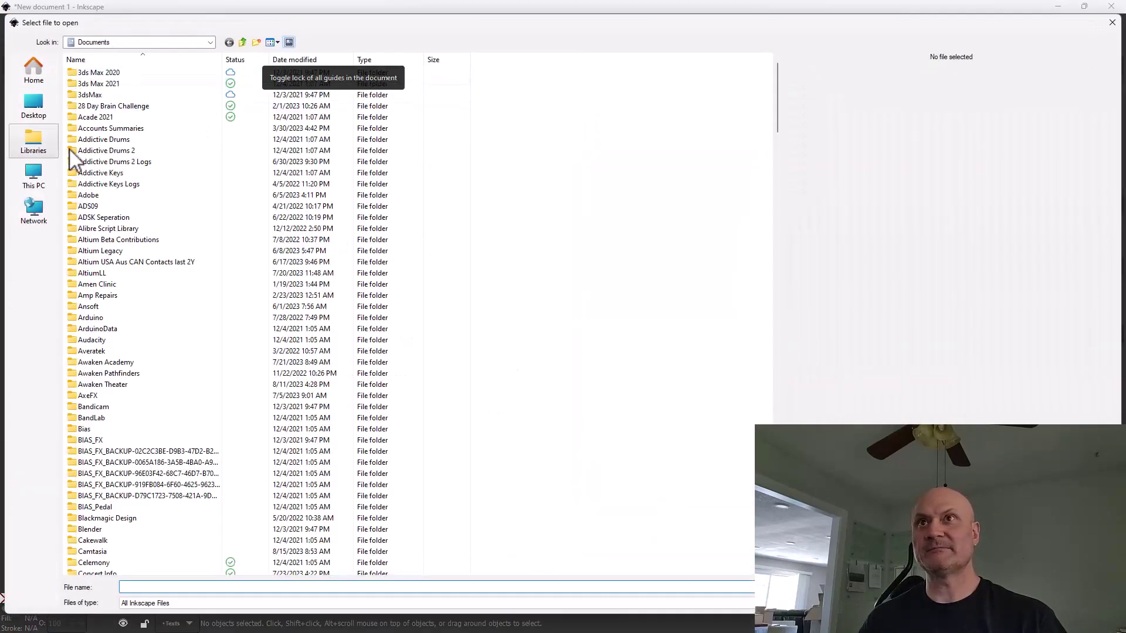
pyautogui.doubleClick(79, 141)
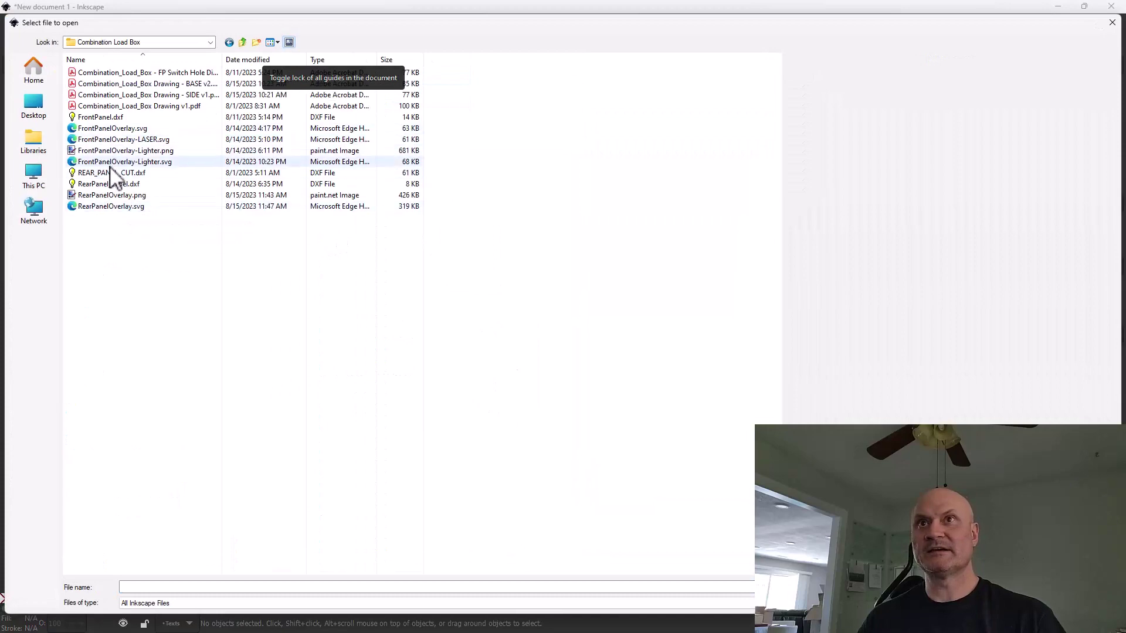
pyautogui.click(109, 209)
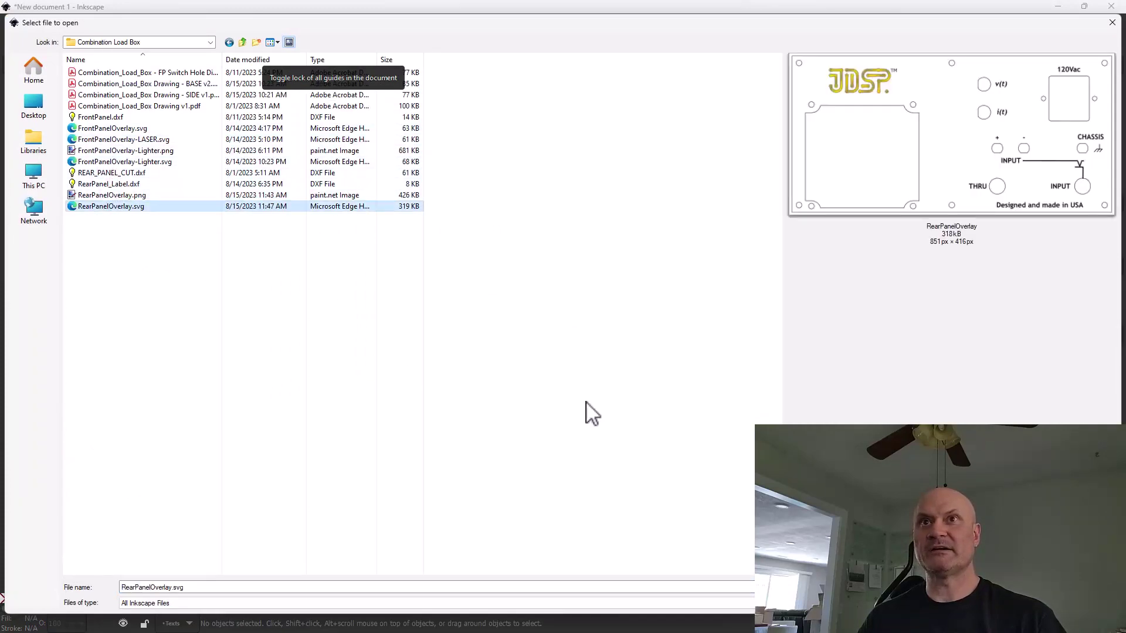
pyautogui.doubleClick(109, 207)
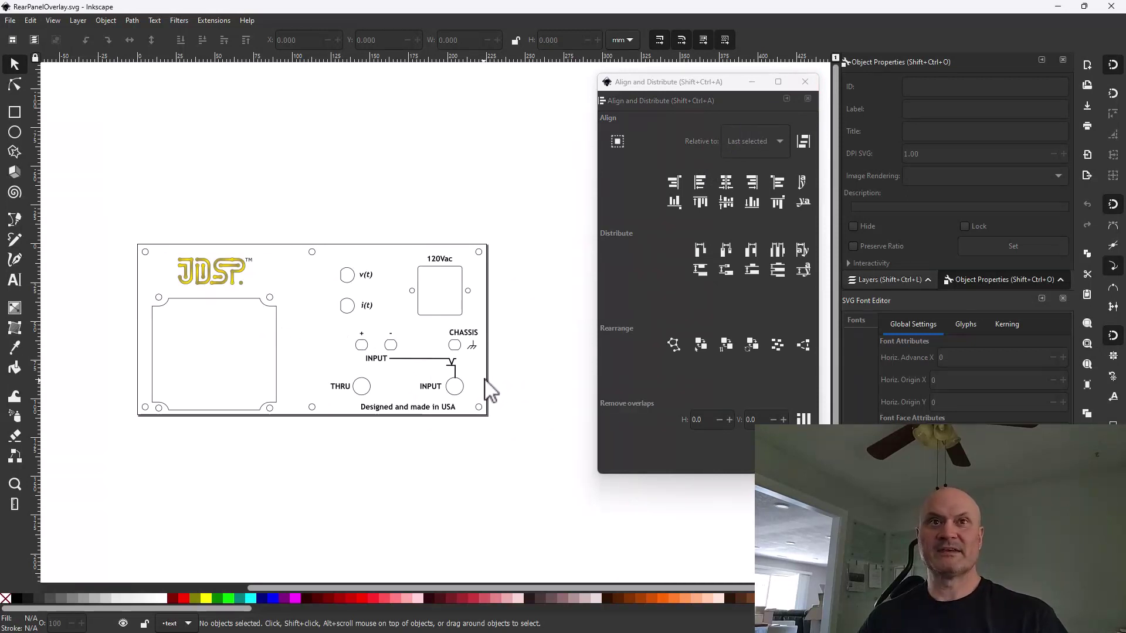
pyautogui.scroll(3, 484, 379)
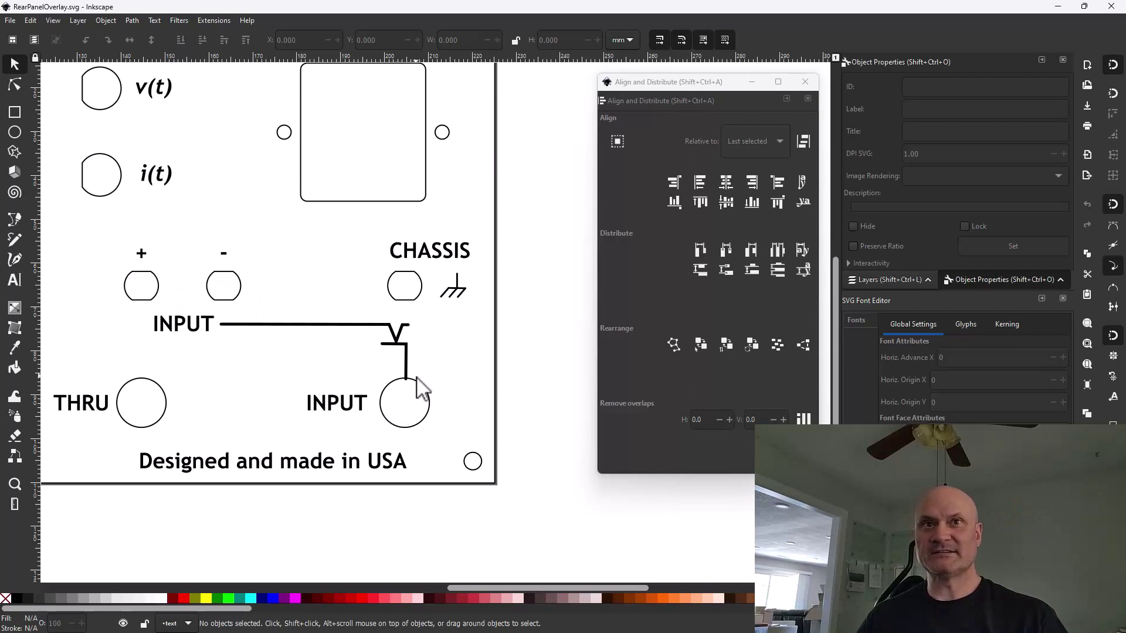
pyautogui.scroll(-3, 302, 353)
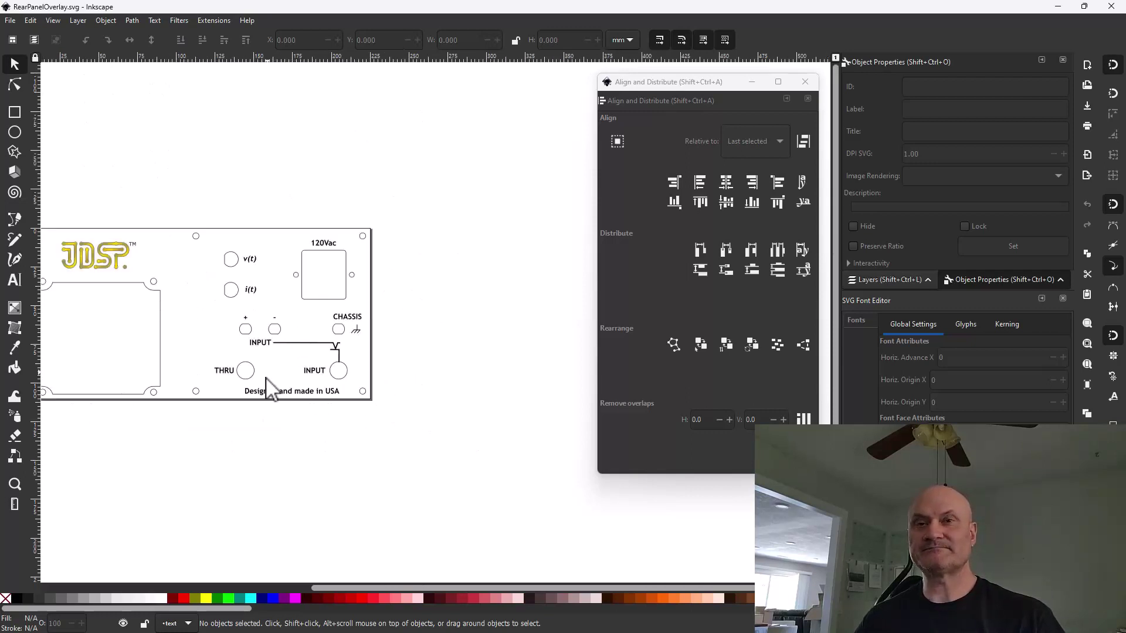
pyautogui.hscroll(-5, 297, 480)
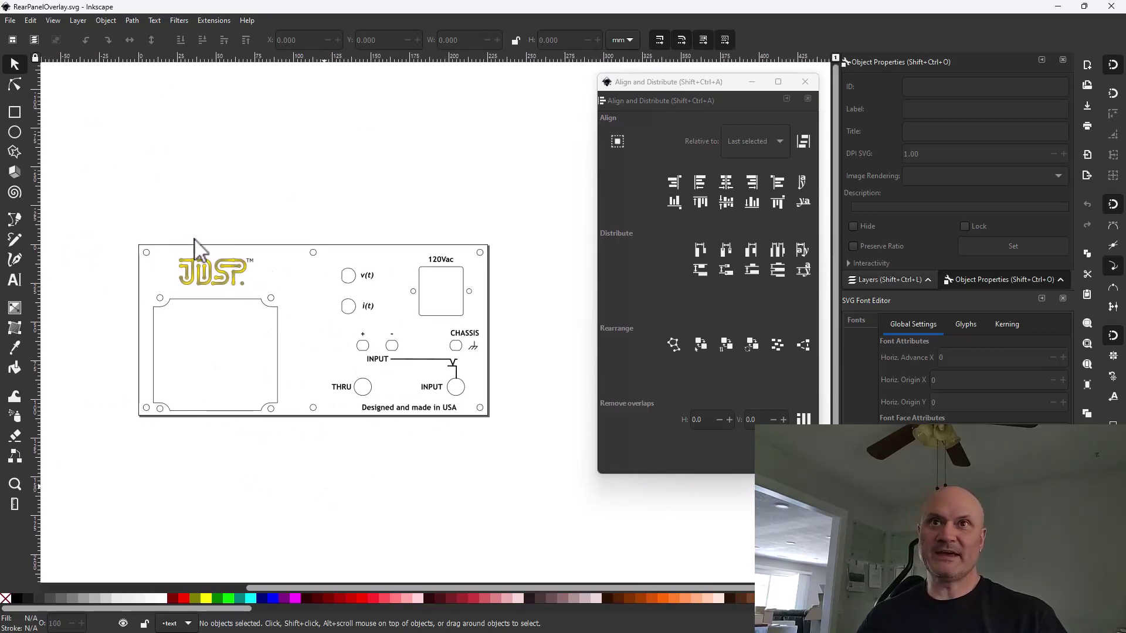